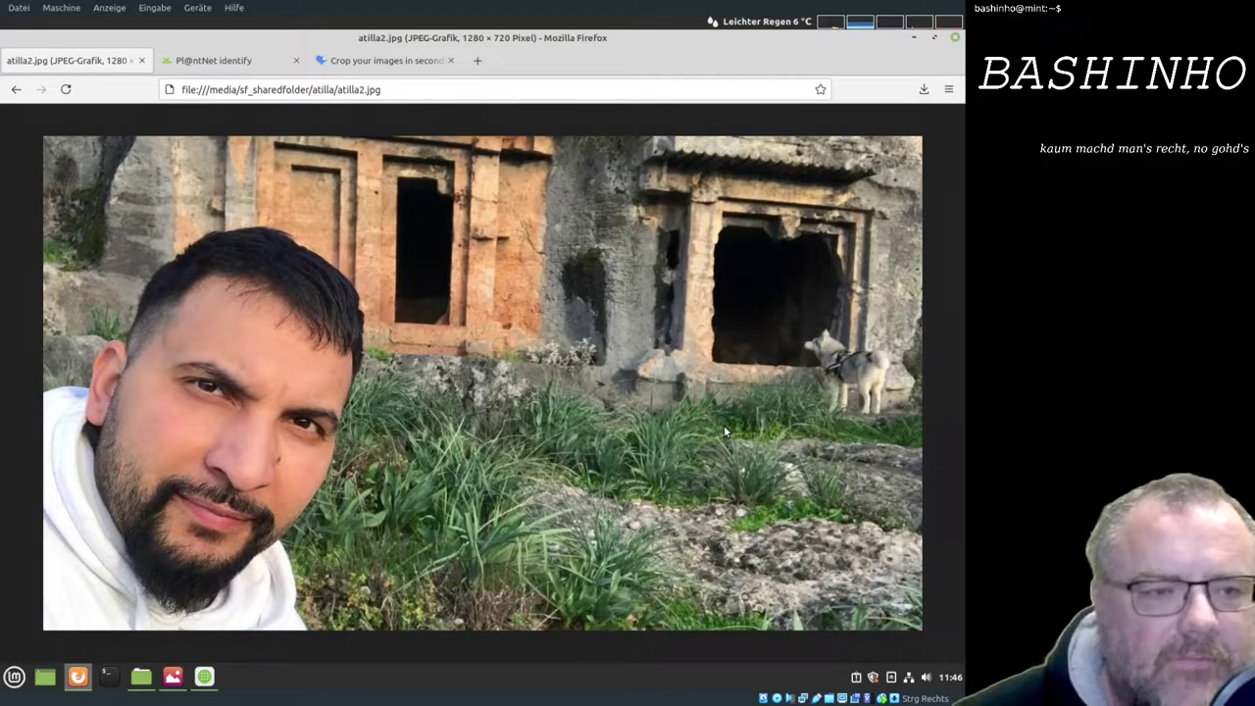
Load the original grass photo into iLoveIMG's Crop IMAGE tool and accept the cookie notice
{"action": "left_click", "coordinate": [243, 69]}
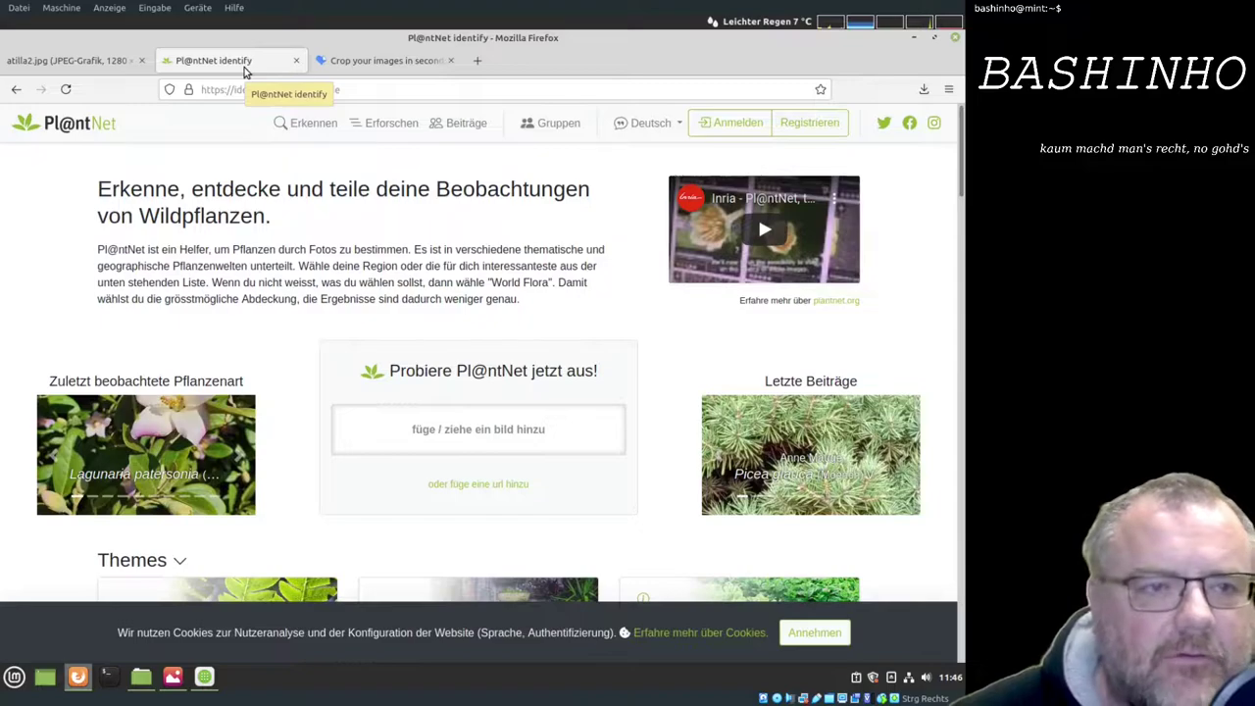
{"action": "key", "text": "ctrl+Page_Up"}
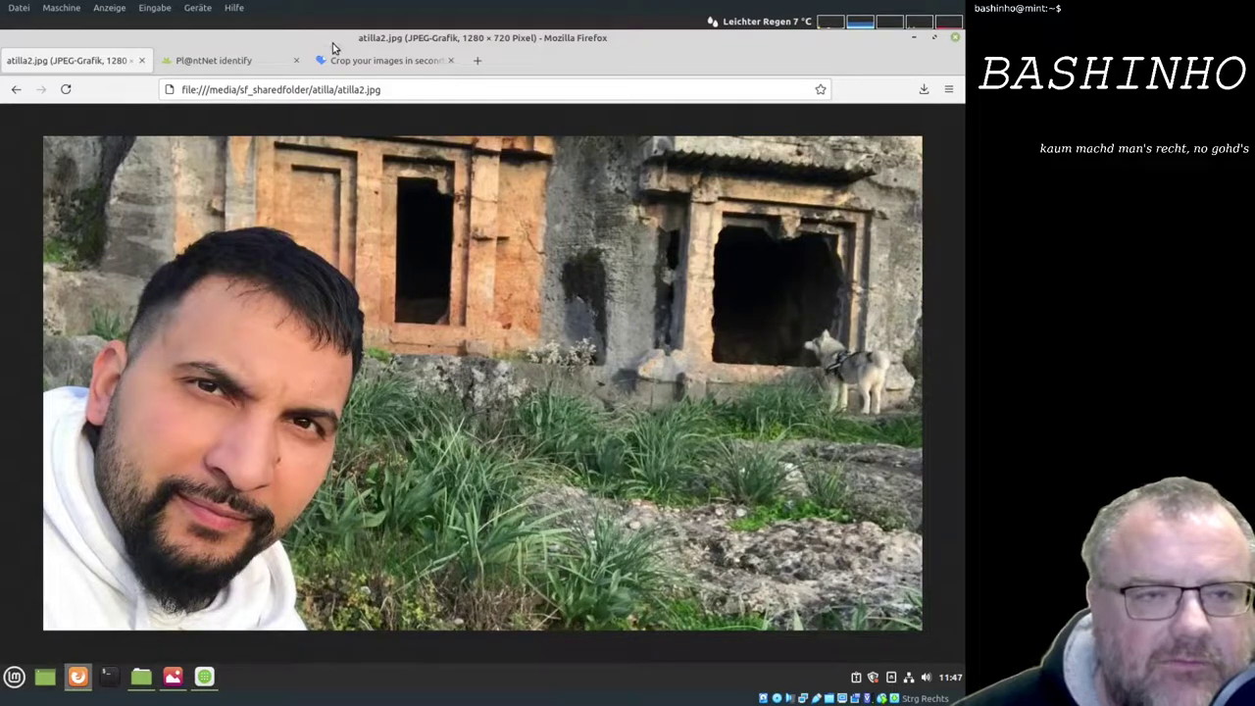
{"action": "left_click", "coordinate": [357, 62]}
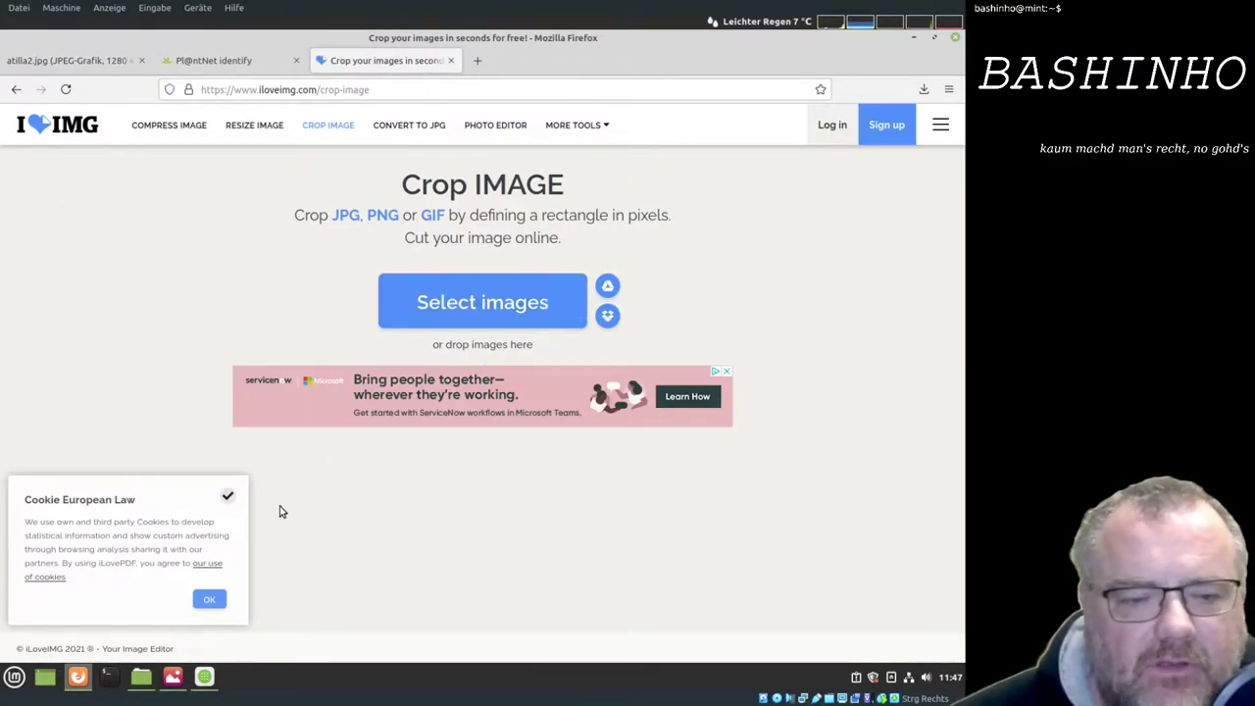
{"action": "left_click", "coordinate": [140, 678]}
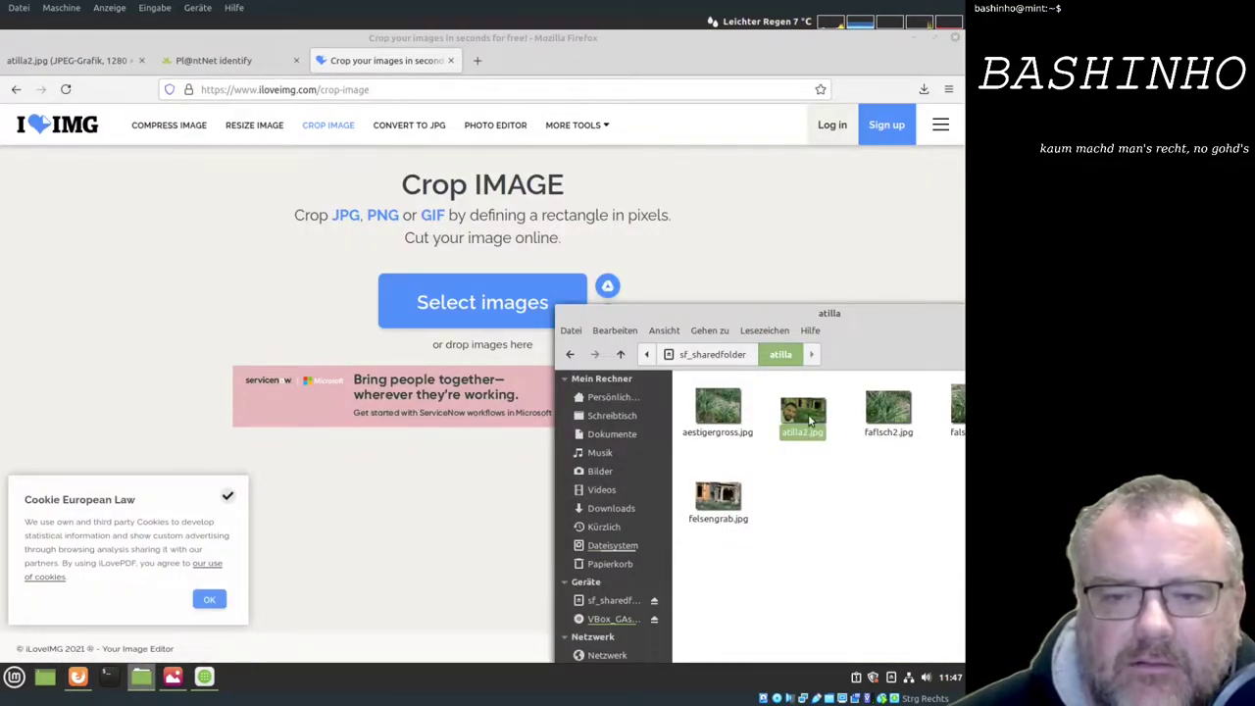
{"action": "left_click_drag", "start_coordinate": [806, 412], "coordinate": [464, 296]}
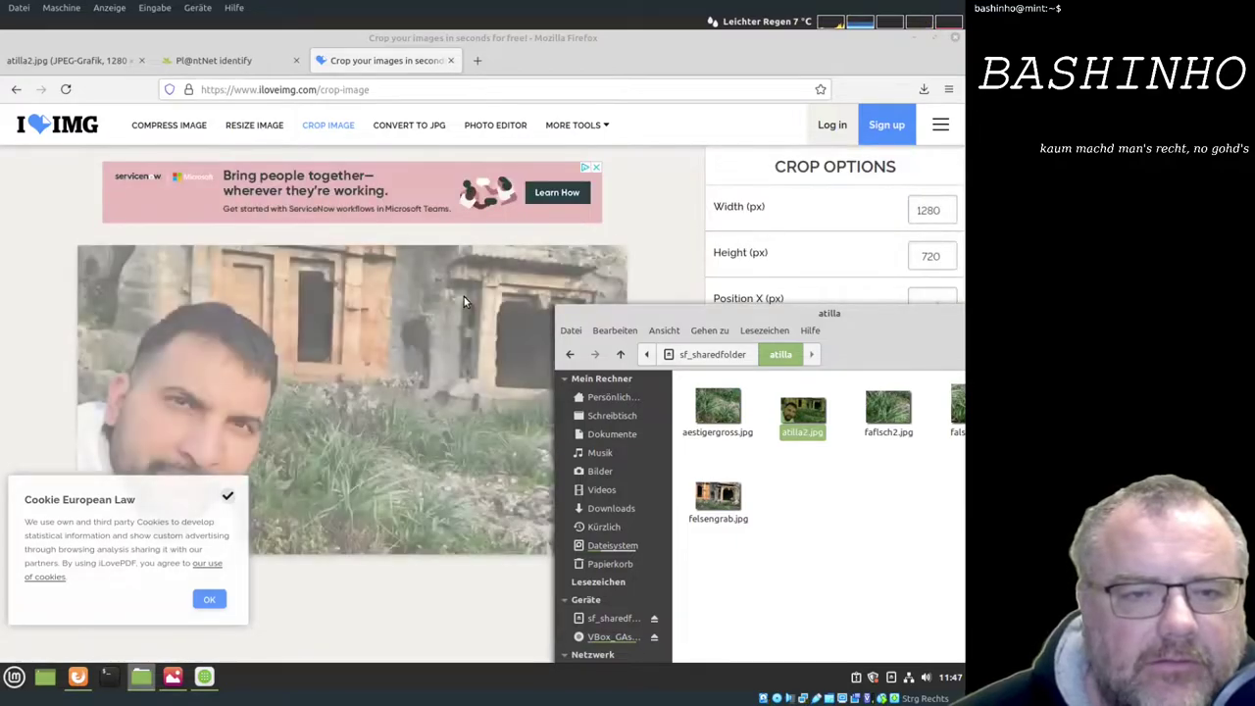
{"action": "left_click", "coordinate": [45, 201]}
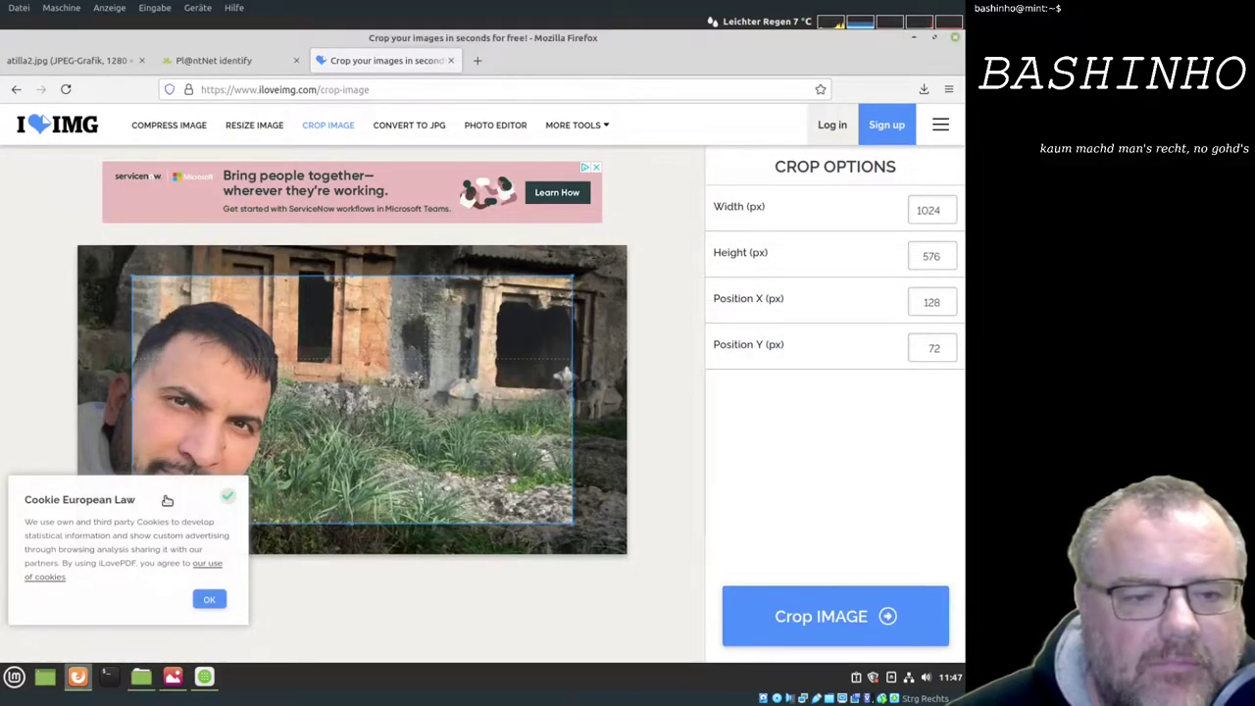
{"action": "left_click", "coordinate": [209, 600]}
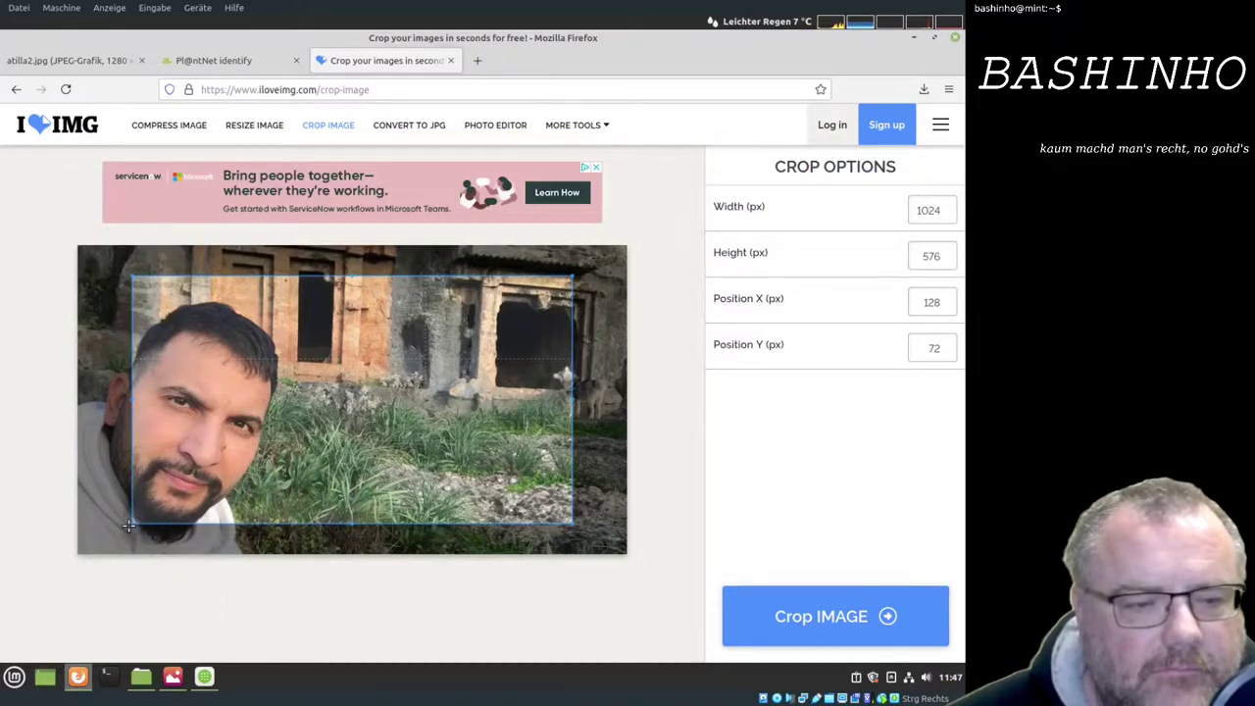
Crop the photo to a 381×219 px grass patch and save it as atilla2.jpg
{"action": "left_click_drag", "start_coordinate": [135, 521], "coordinate": [297, 511]}
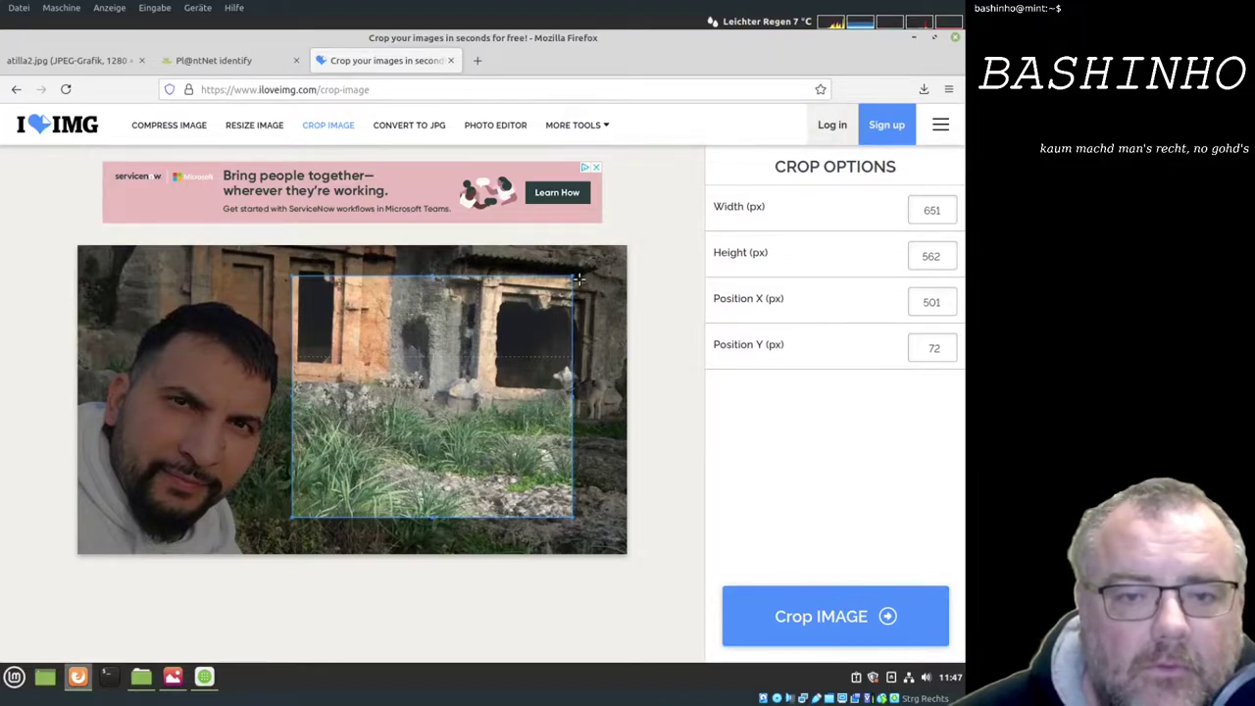
{"action": "left_click_drag", "start_coordinate": [567, 280], "coordinate": [451, 423]}
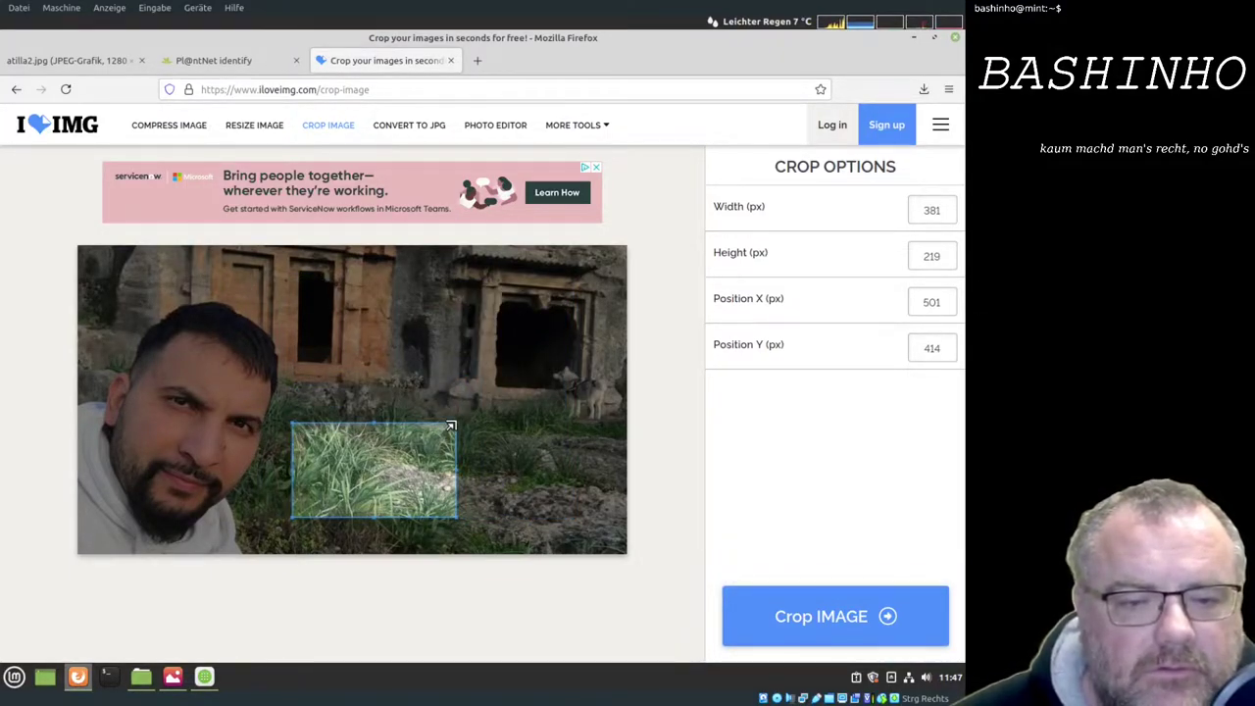
{"action": "left_click", "coordinate": [807, 615]}
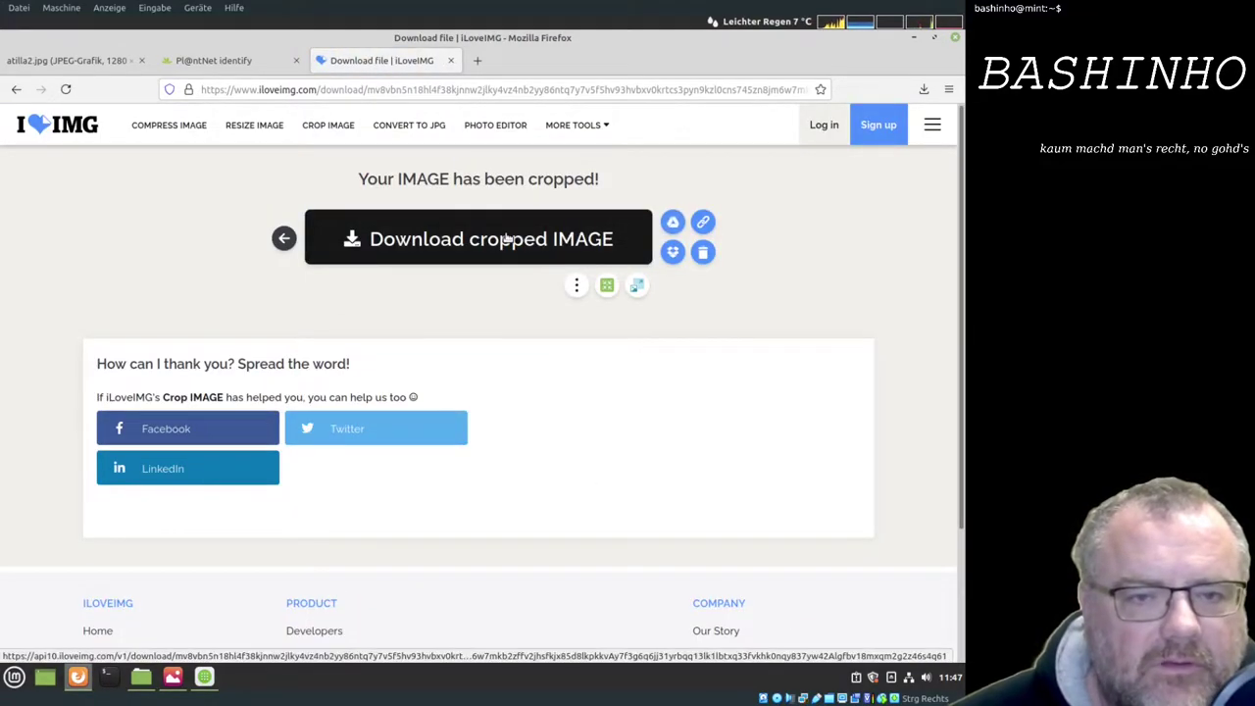
{"action": "left_click", "coordinate": [508, 239]}
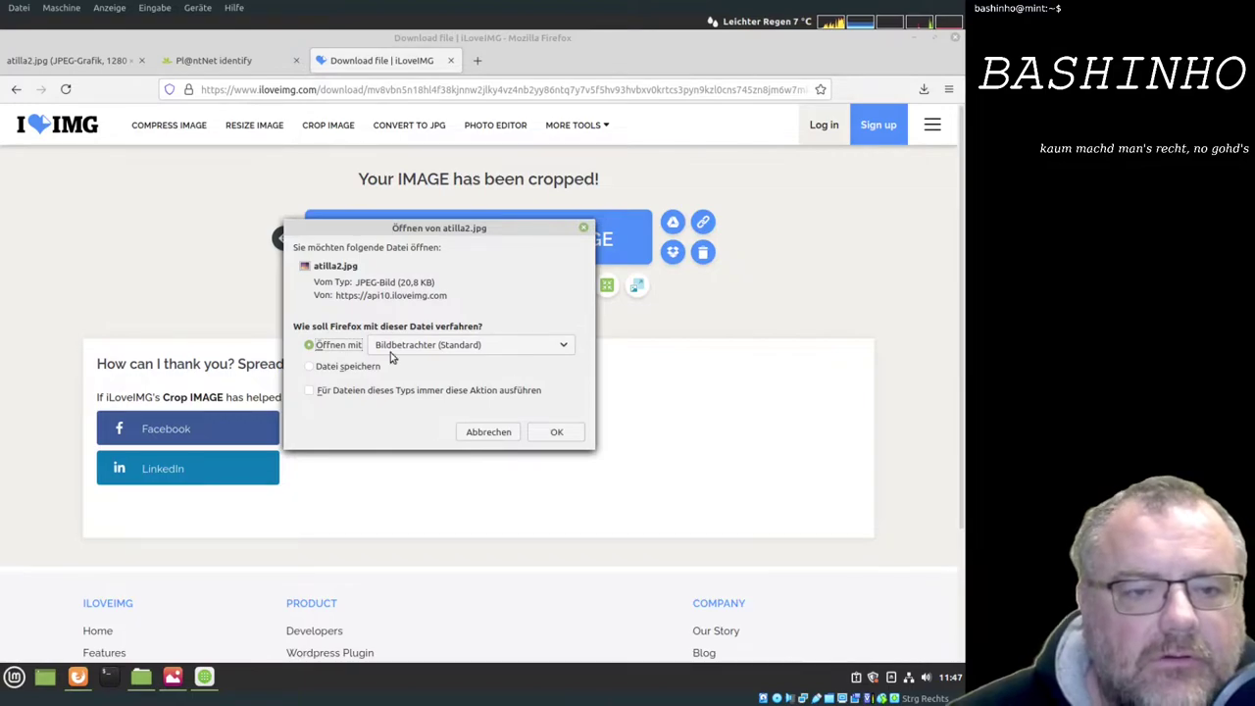
{"action": "left_click", "coordinate": [356, 368]}
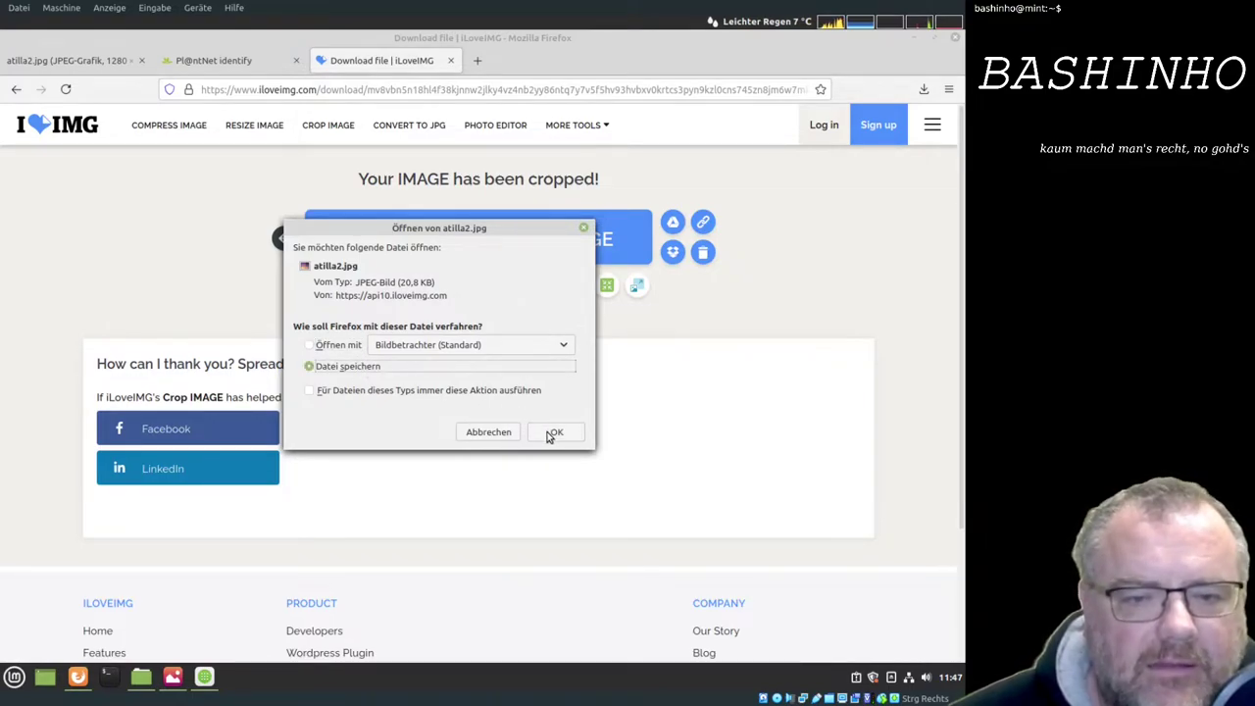
{"action": "left_click", "coordinate": [554, 432]}
{"action": "left_click", "coordinate": [231, 61]}
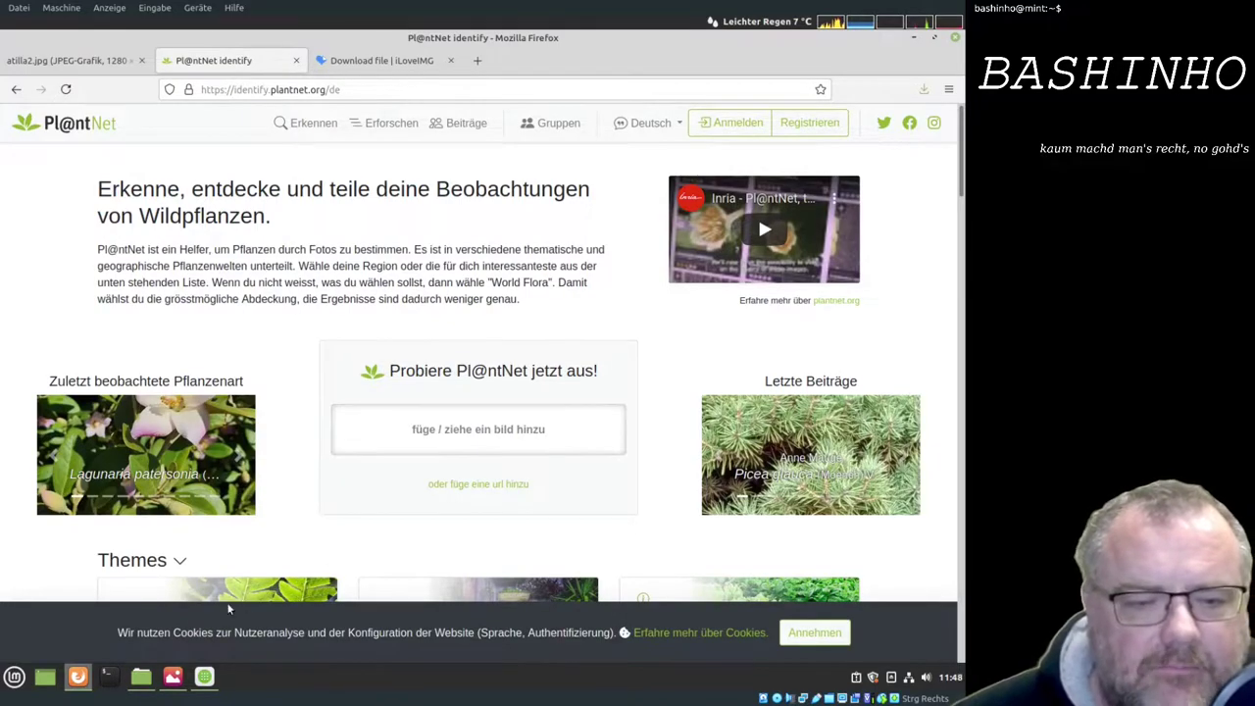
Submit aestigergross.jpg to Pl@ntNet and scroll through the matches
{"action": "left_click", "coordinate": [137, 678]}
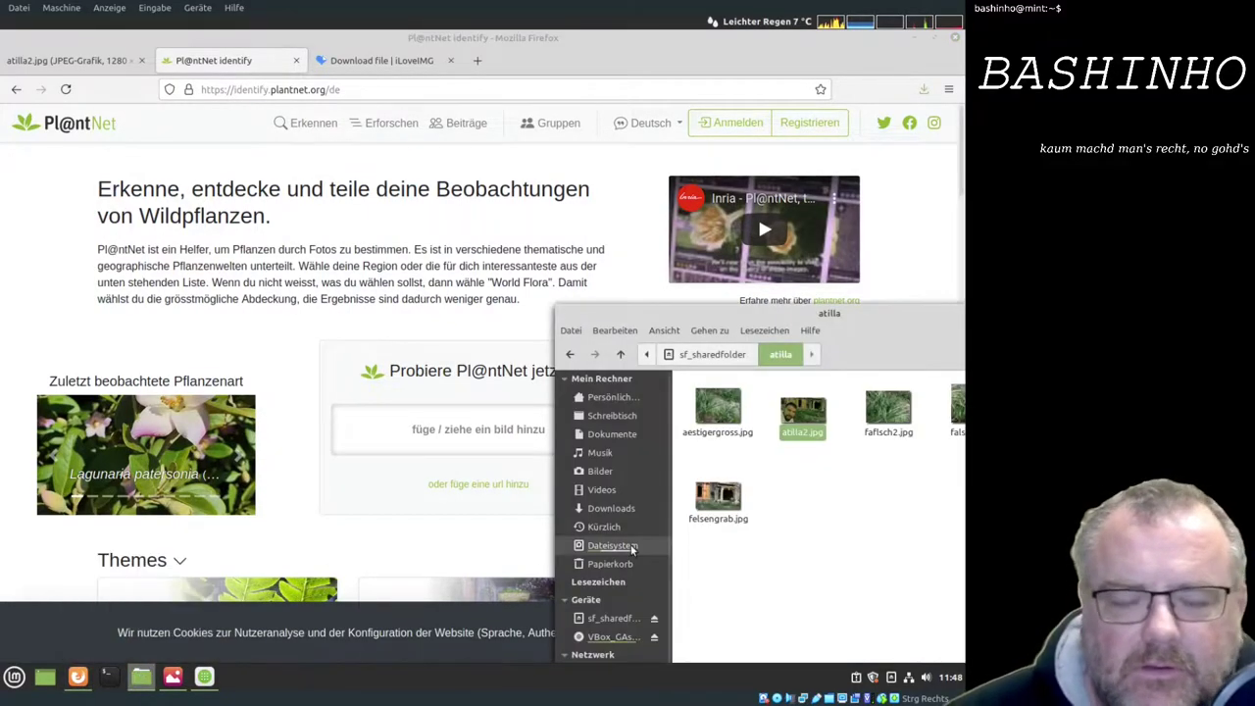
{"action": "left_click_drag", "start_coordinate": [721, 410], "coordinate": [450, 435]}
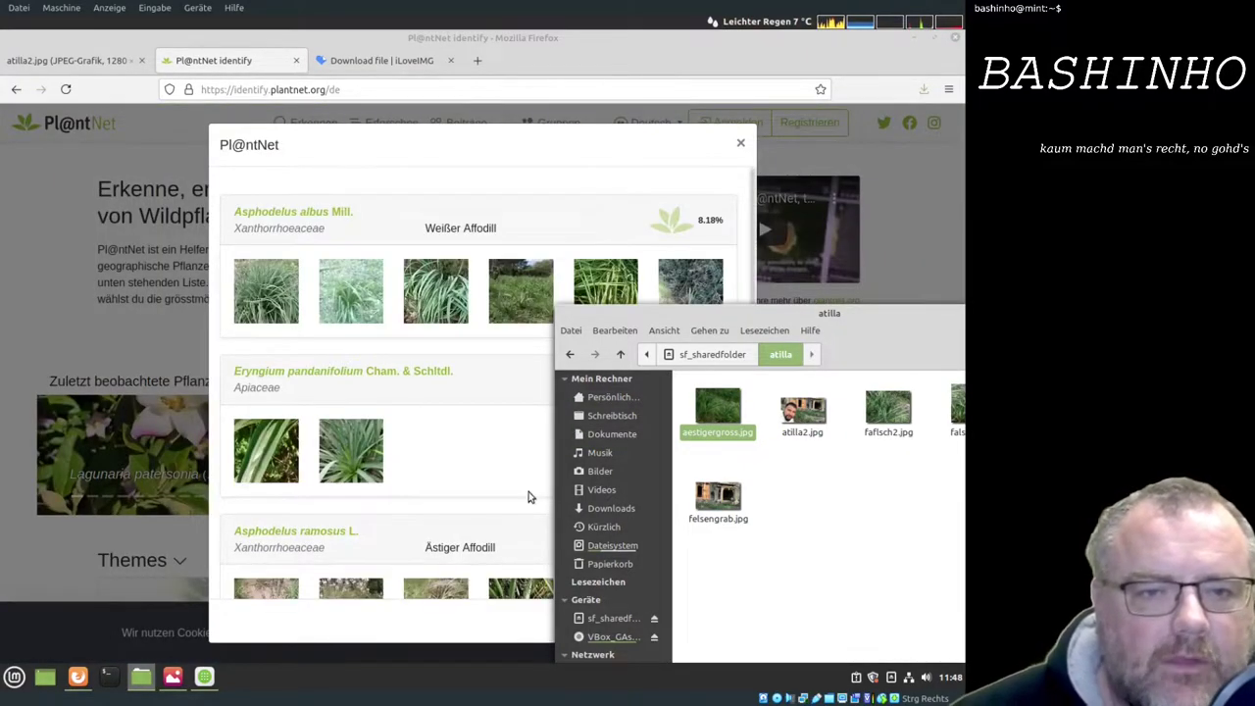
{"action": "left_click", "coordinate": [439, 124]}
{"action": "scroll", "coordinate": [468, 292], "scroll_direction": "down", "scroll_amount": 4}
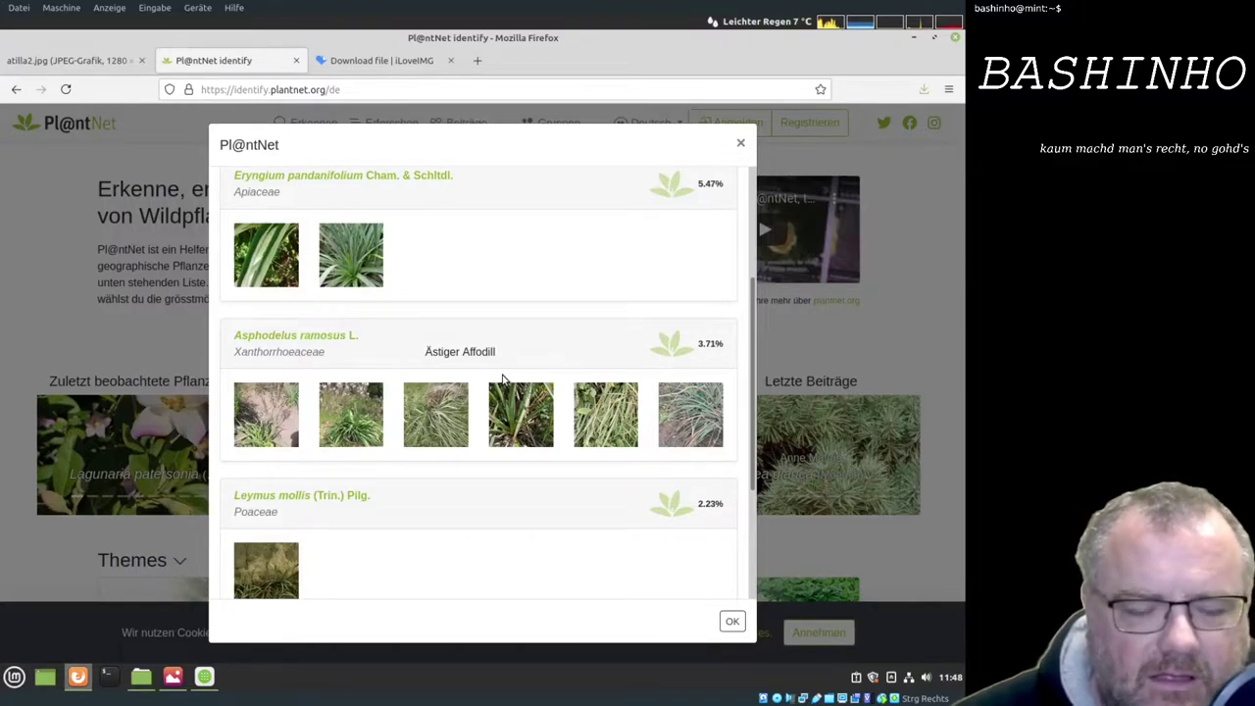
Compare matches like Asphodelus albus (8.18%) with the original photo, then close the results
{"action": "left_click", "coordinate": [69, 59]}
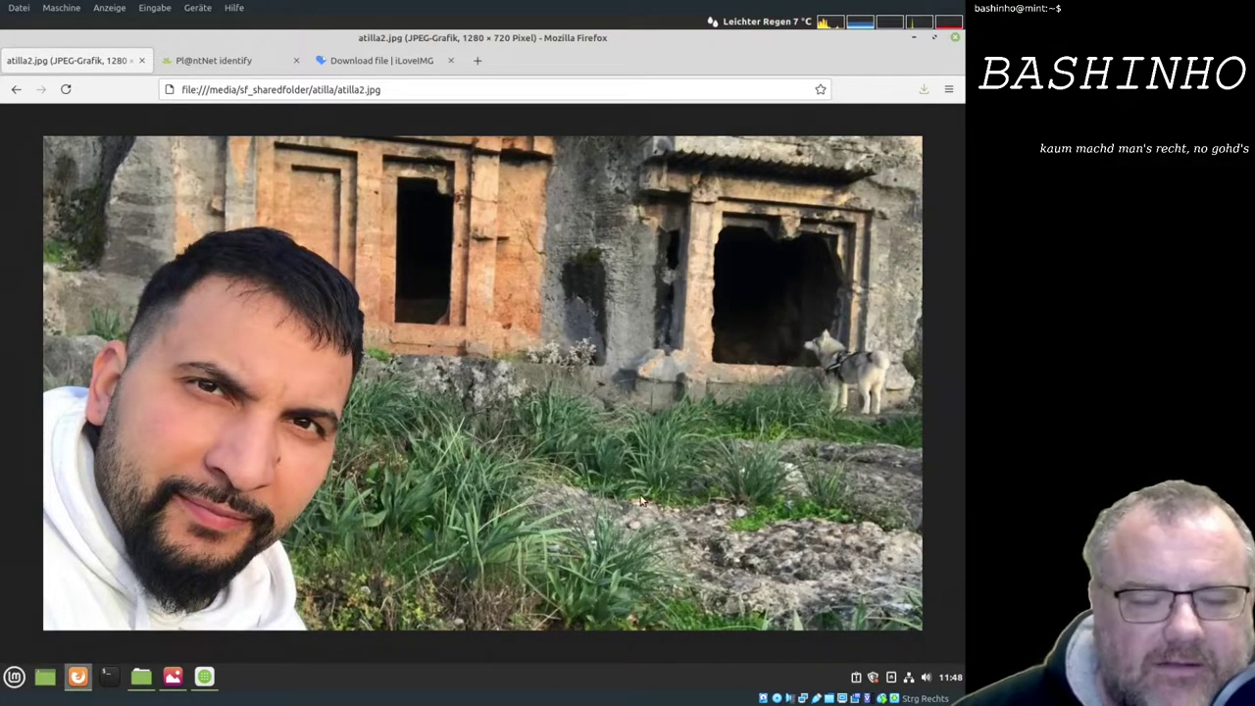
{"action": "left_click", "coordinate": [360, 61]}
{"action": "left_click", "coordinate": [205, 62]}
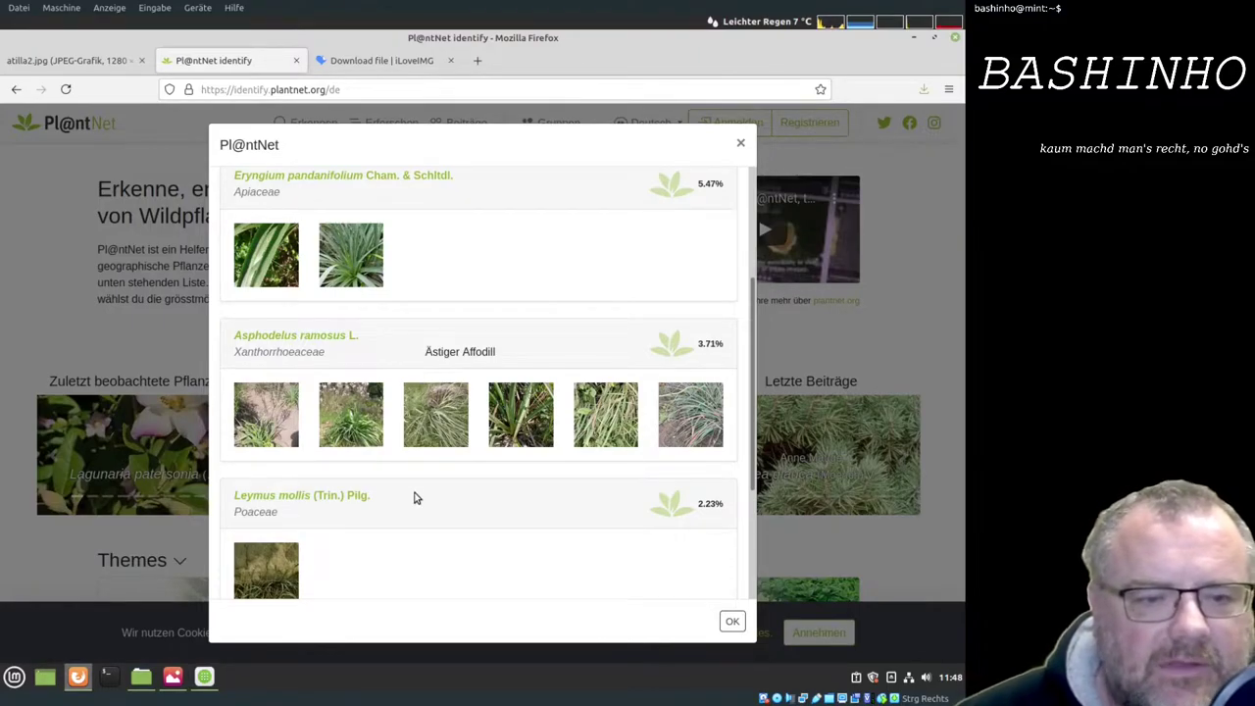
{"action": "scroll", "coordinate": [418, 486], "scroll_direction": "down", "scroll_amount": 2}
{"action": "scroll", "coordinate": [443, 448], "scroll_direction": "up", "scroll_amount": 1}
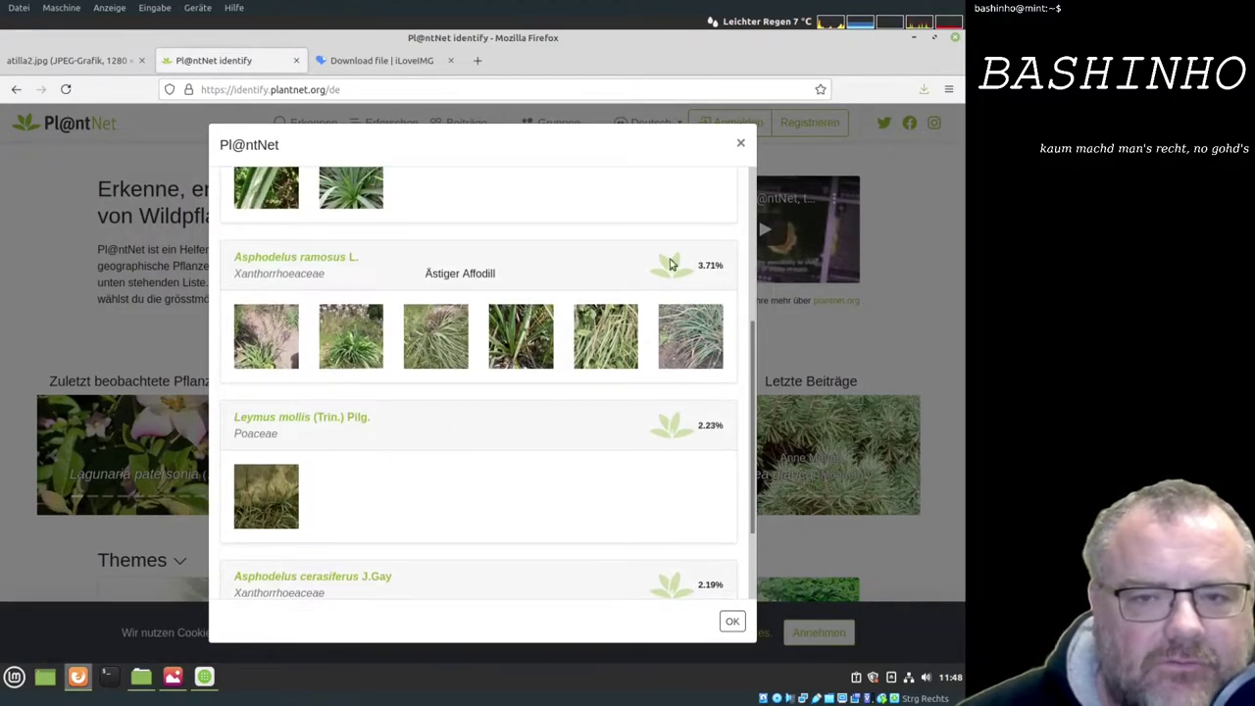
{"action": "mouse_move", "coordinate": [690, 262]}
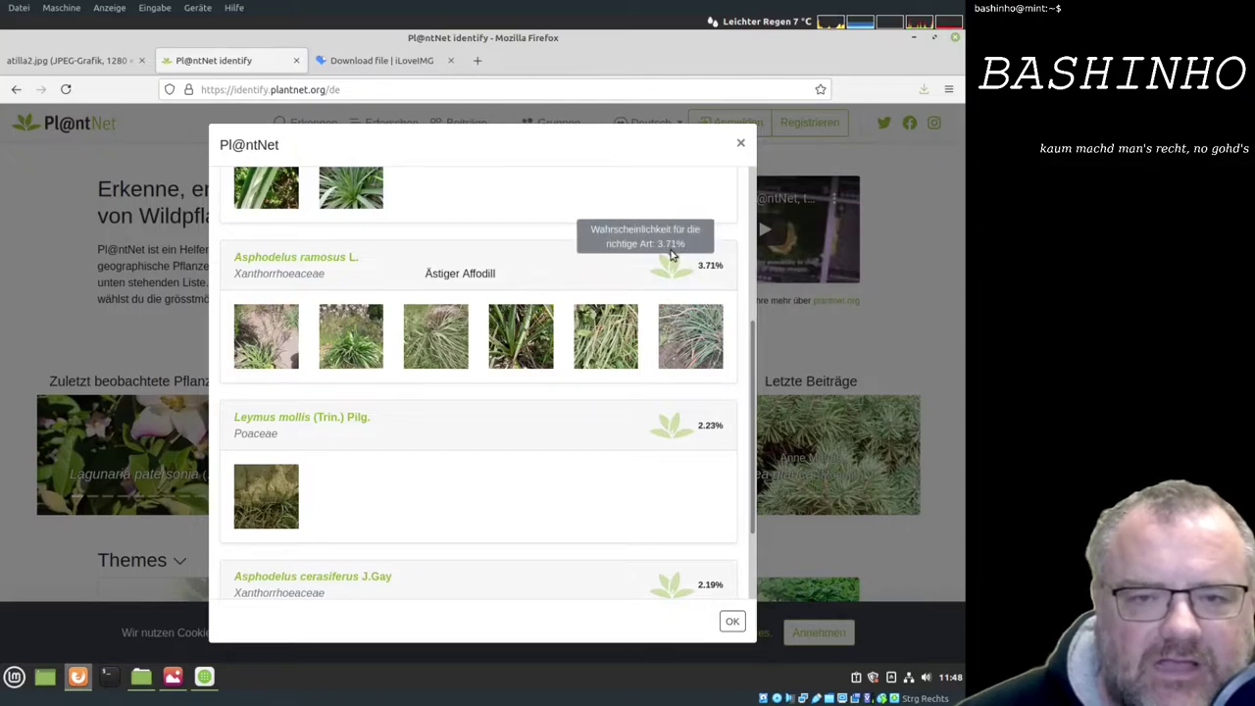
{"action": "left_click", "coordinate": [742, 145]}
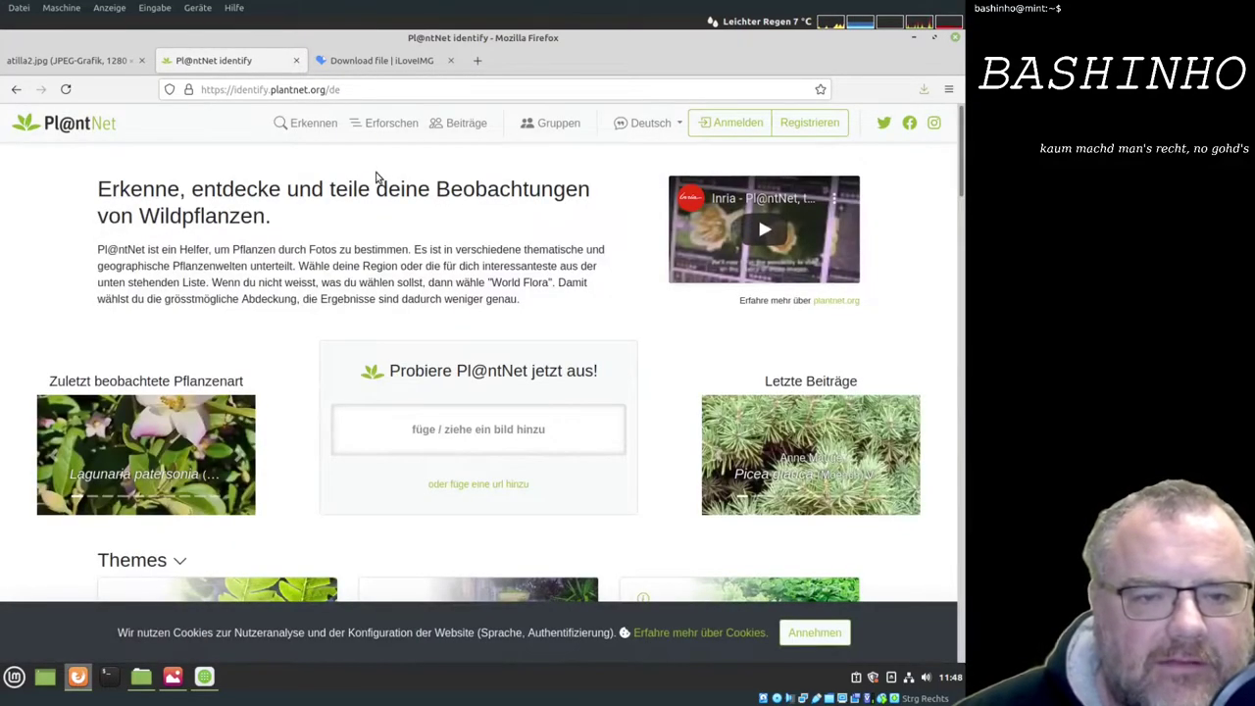
Restrict identification to the Östliches Mittelmeer flora region
{"action": "left_click", "coordinate": [373, 125]}
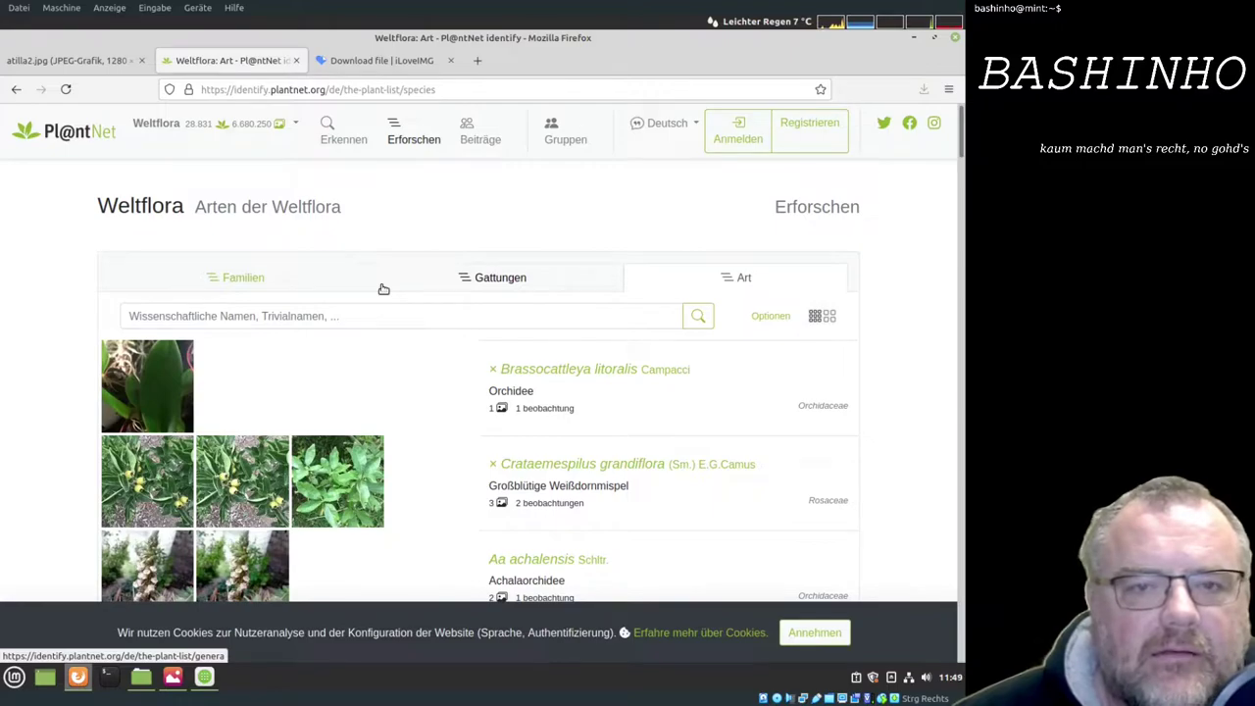
{"action": "left_click", "coordinate": [338, 130]}
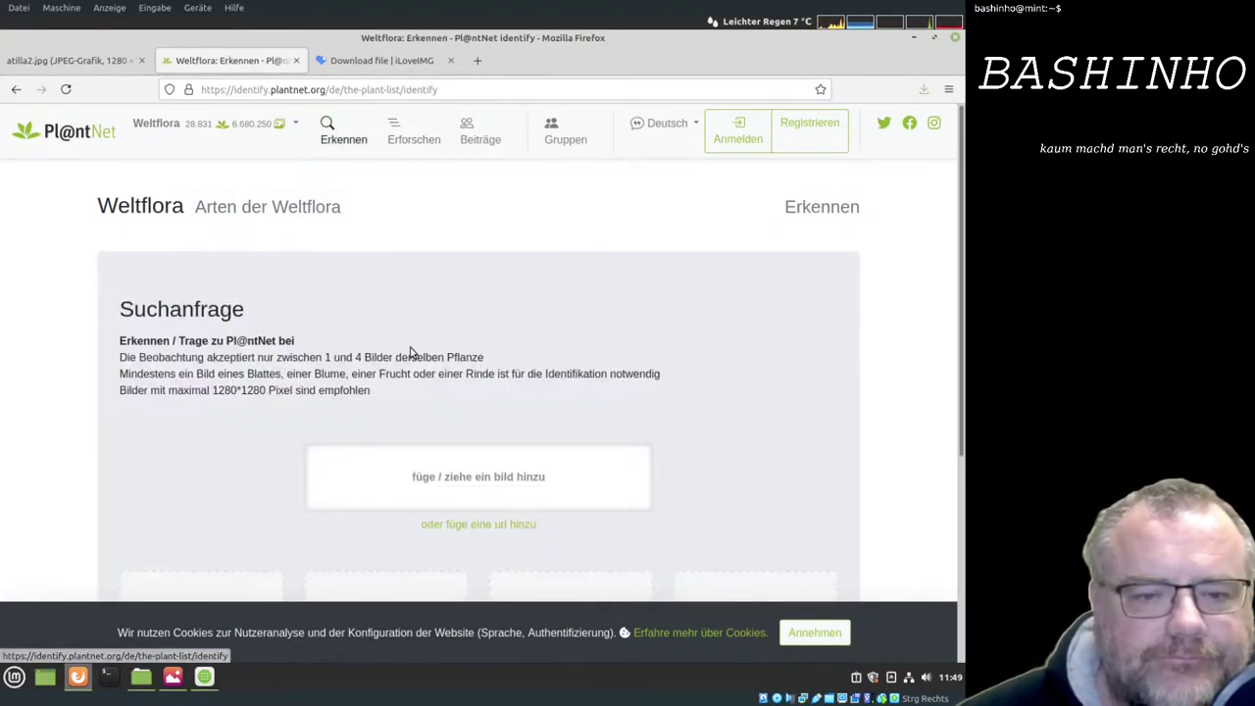
{"action": "scroll", "coordinate": [411, 351], "scroll_direction": "down", "scroll_amount": 2}
{"action": "scroll", "coordinate": [419, 351], "scroll_direction": "down", "scroll_amount": 2}
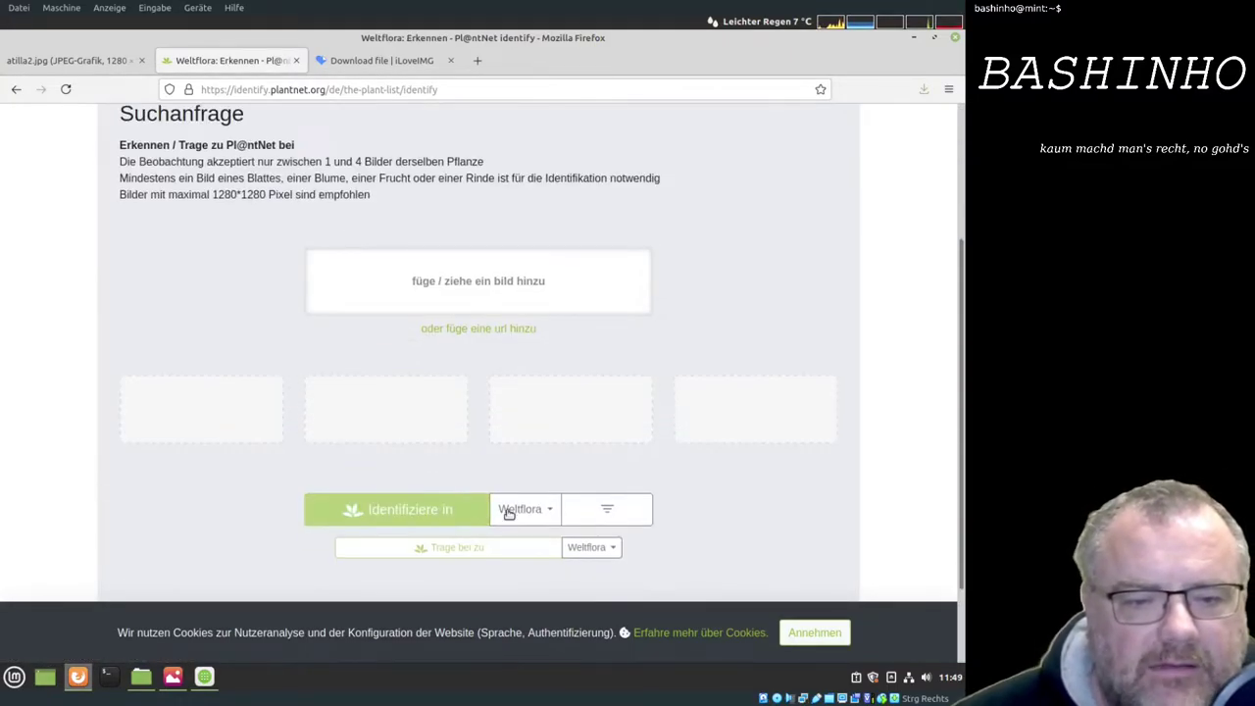
{"action": "left_click", "coordinate": [538, 512]}
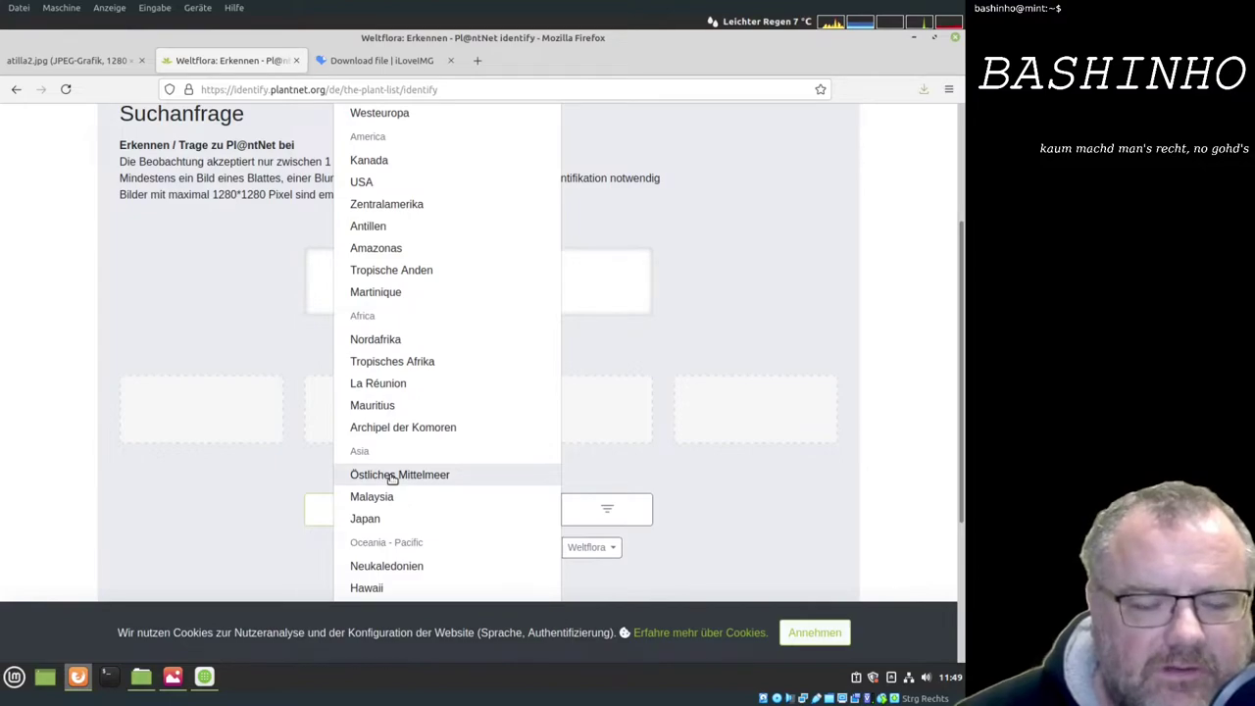
{"action": "left_click", "coordinate": [392, 476]}
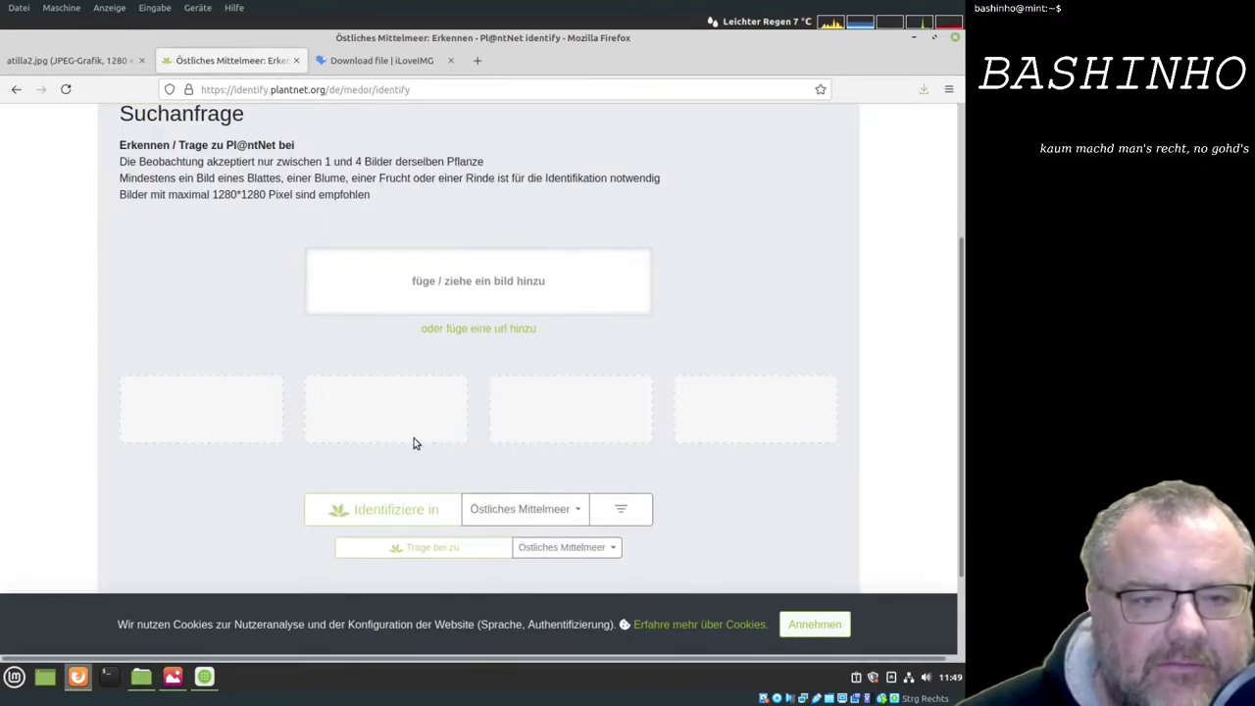
Identify aestigergross.jpg again, tagged as whole plant
{"action": "left_click", "coordinate": [141, 676]}
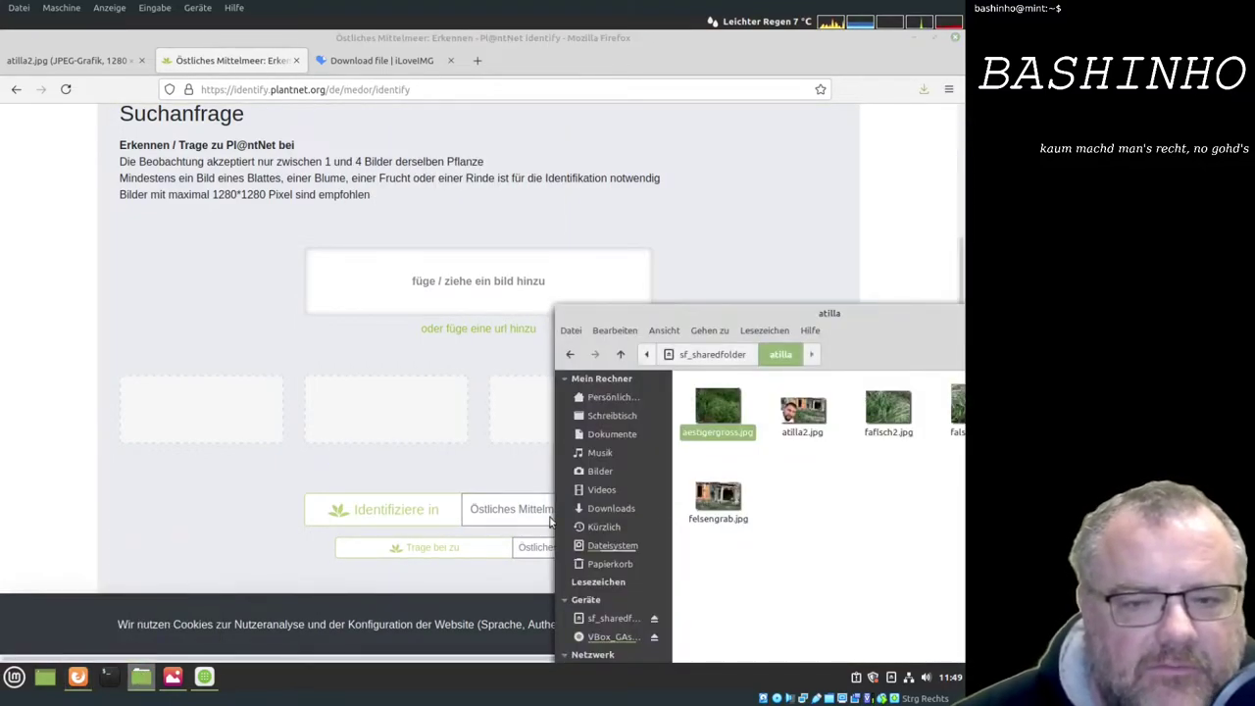
{"action": "left_click_drag", "start_coordinate": [718, 407], "coordinate": [458, 297]}
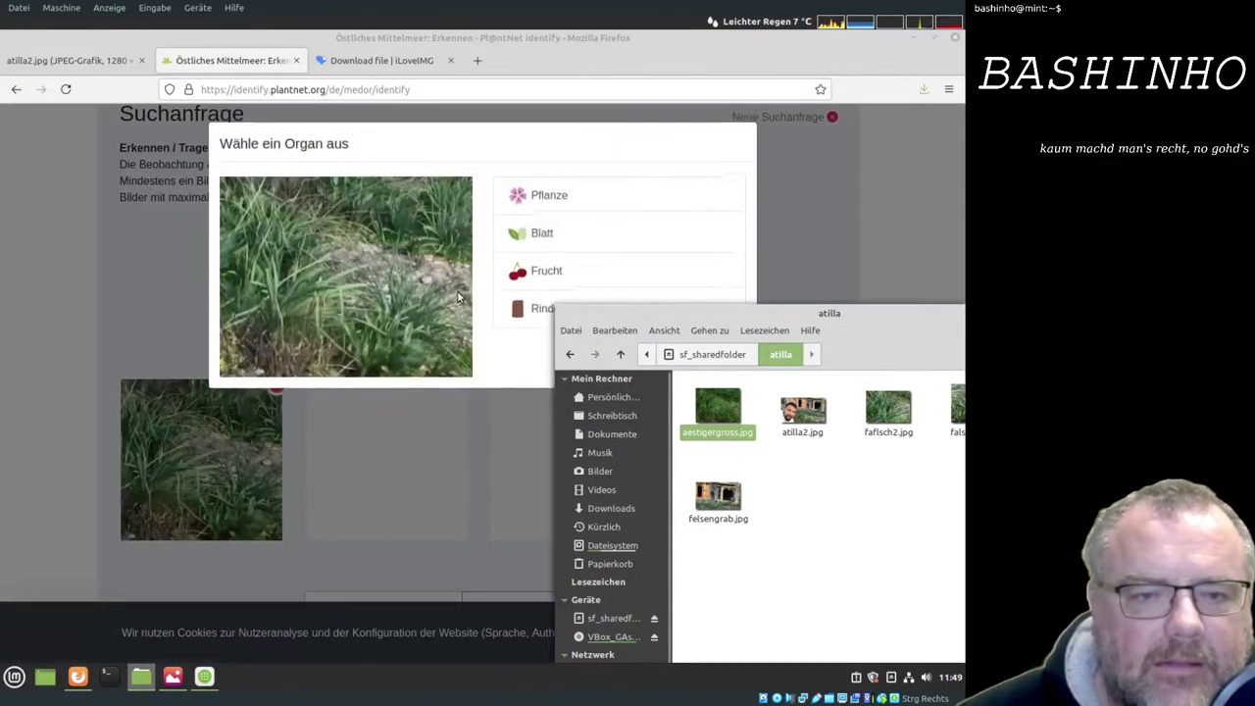
{"action": "left_click", "coordinate": [575, 201]}
{"action": "scroll", "coordinate": [560, 397], "scroll_direction": "down", "scroll_amount": 3}
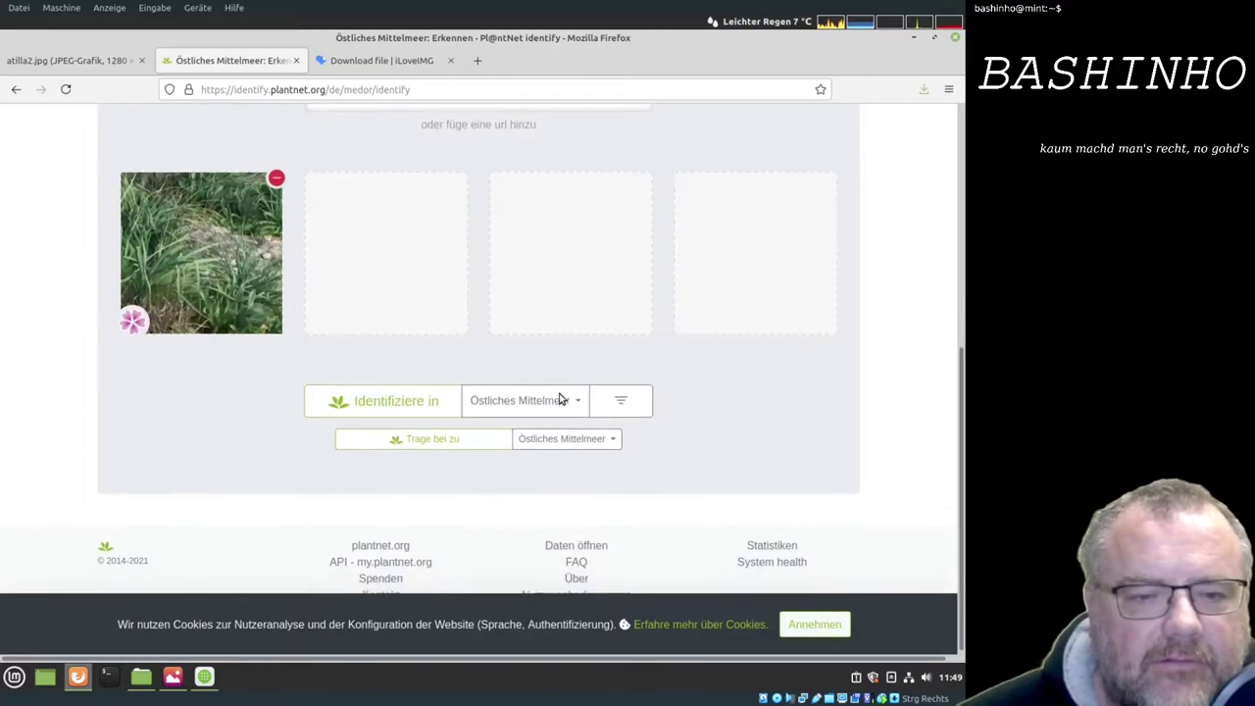
{"action": "left_click", "coordinate": [409, 400]}
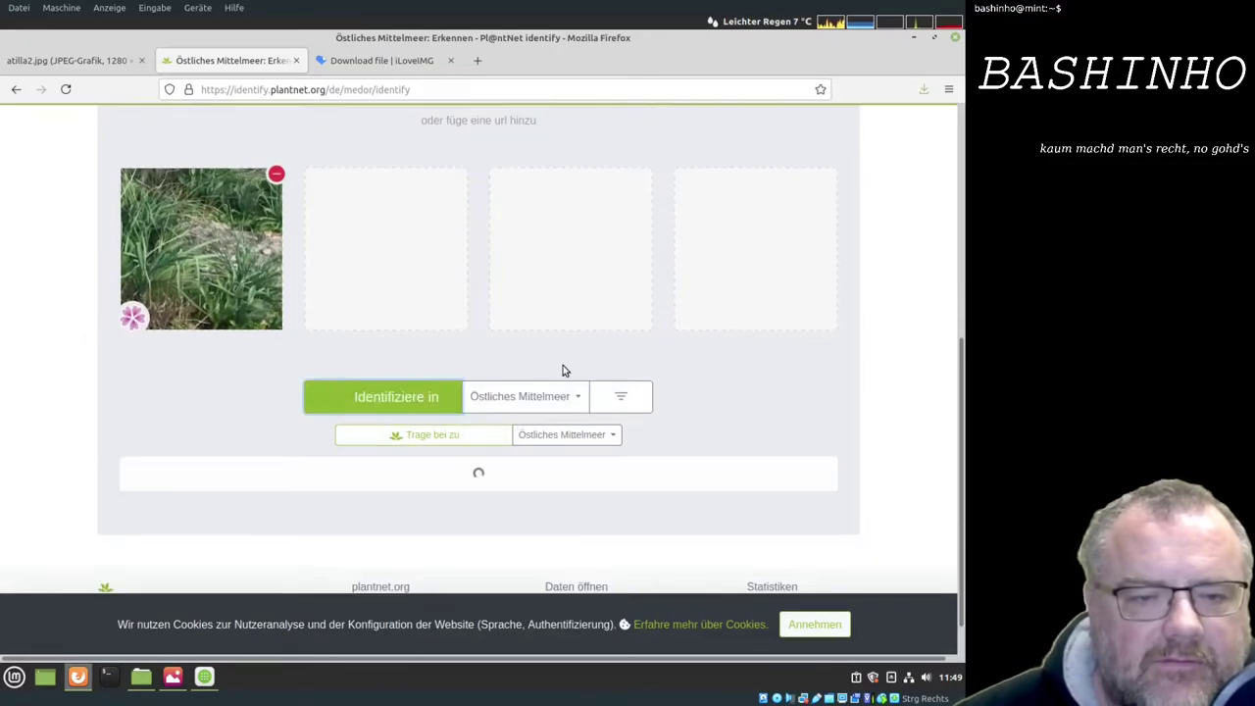
Review the results, including Cladium mariscus at 1.01%, then remove the uploaded photo
{"action": "scroll", "coordinate": [559, 371], "scroll_direction": "down", "scroll_amount": 8}
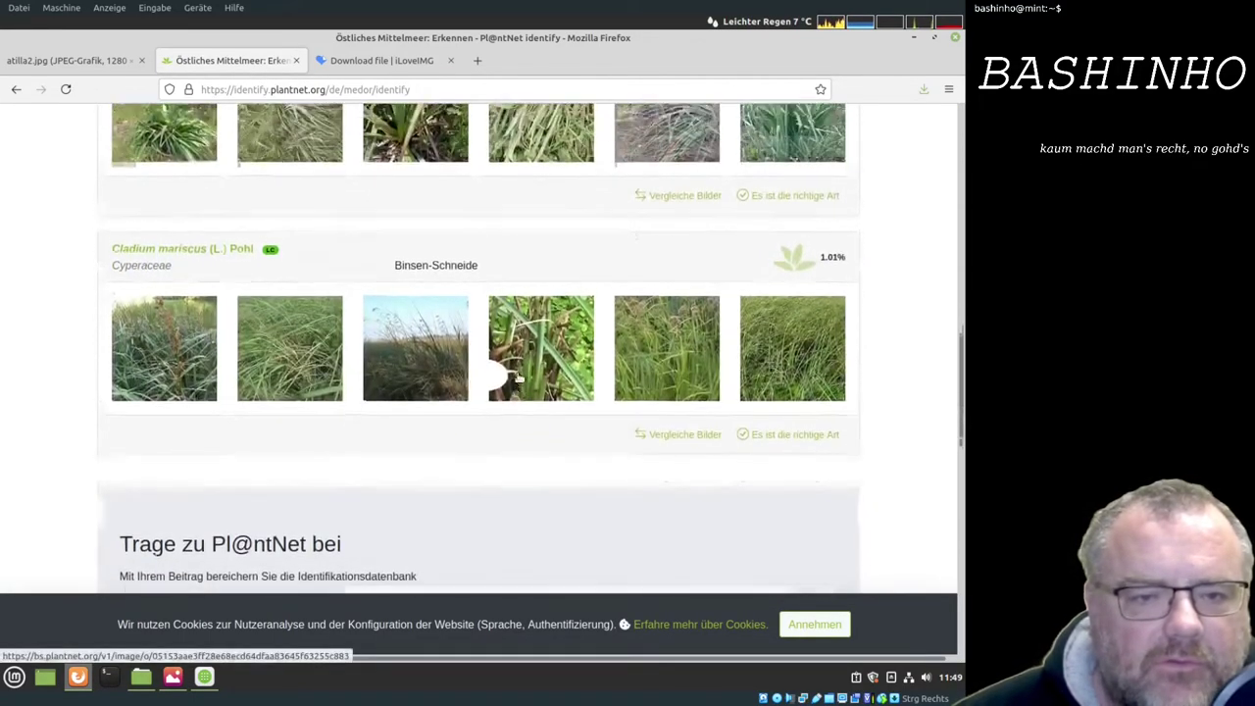
{"action": "scroll", "coordinate": [518, 376], "scroll_direction": "up", "scroll_amount": 3}
{"action": "scroll", "coordinate": [563, 339], "scroll_direction": "up", "scroll_amount": 3}
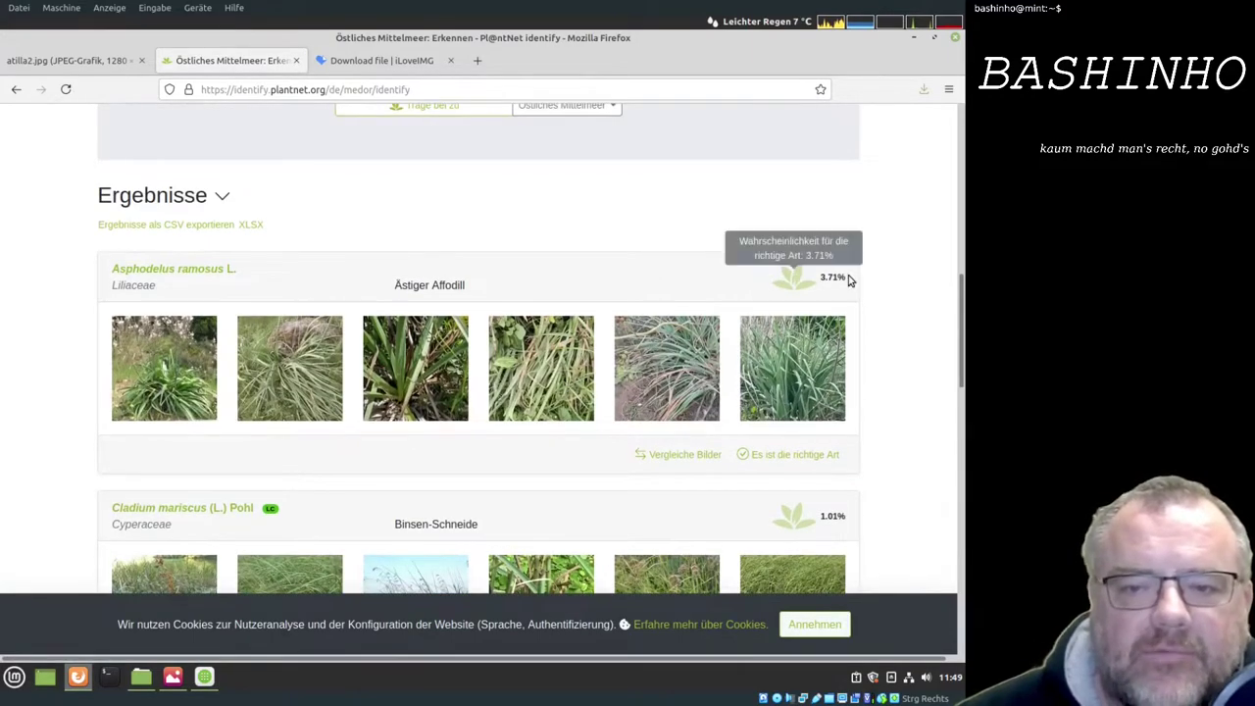
{"action": "scroll", "coordinate": [583, 296], "scroll_direction": "up", "scroll_amount": 2}
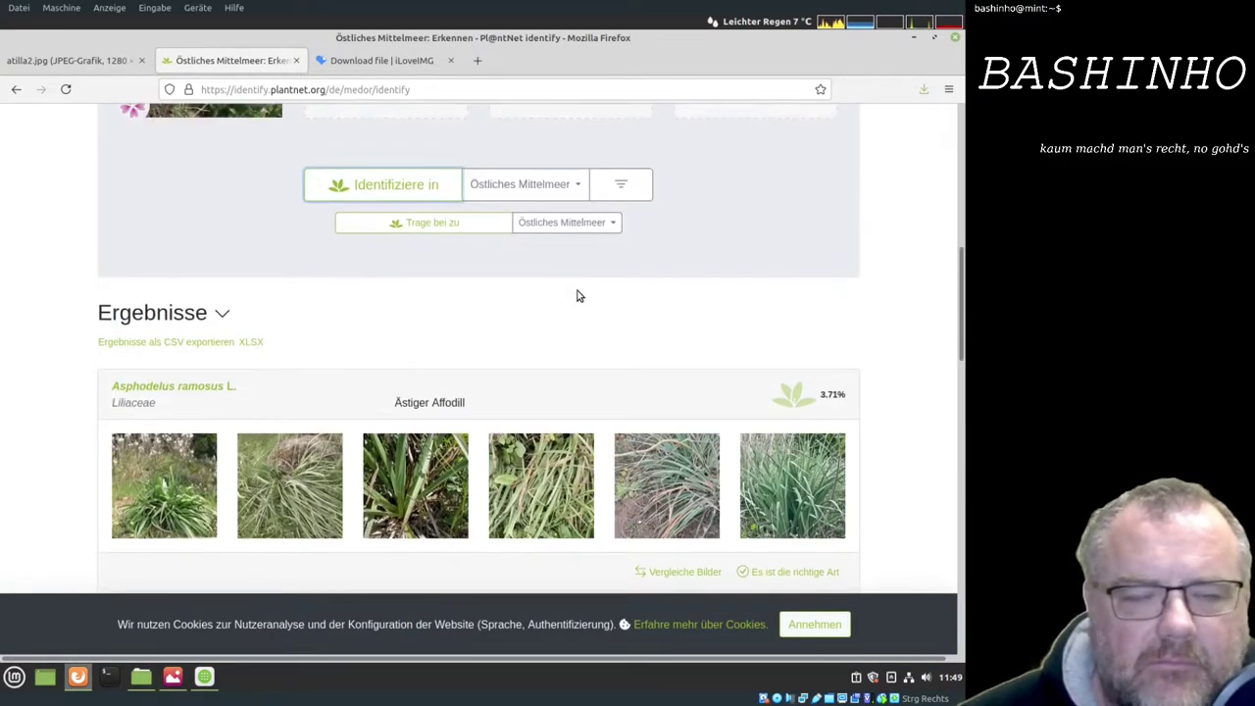
{"action": "scroll", "coordinate": [576, 296], "scroll_direction": "up", "scroll_amount": 2}
{"action": "scroll", "coordinate": [572, 288], "scroll_direction": "up", "scroll_amount": 1}
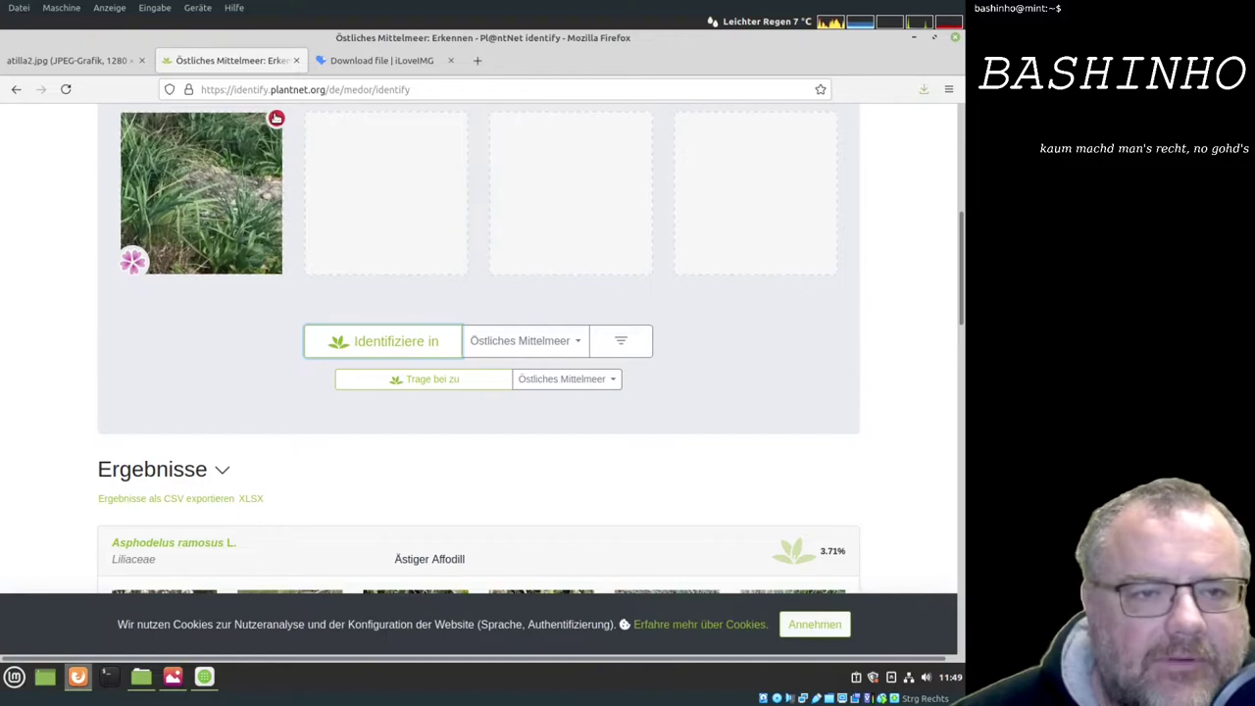
{"action": "left_click", "coordinate": [277, 117]}
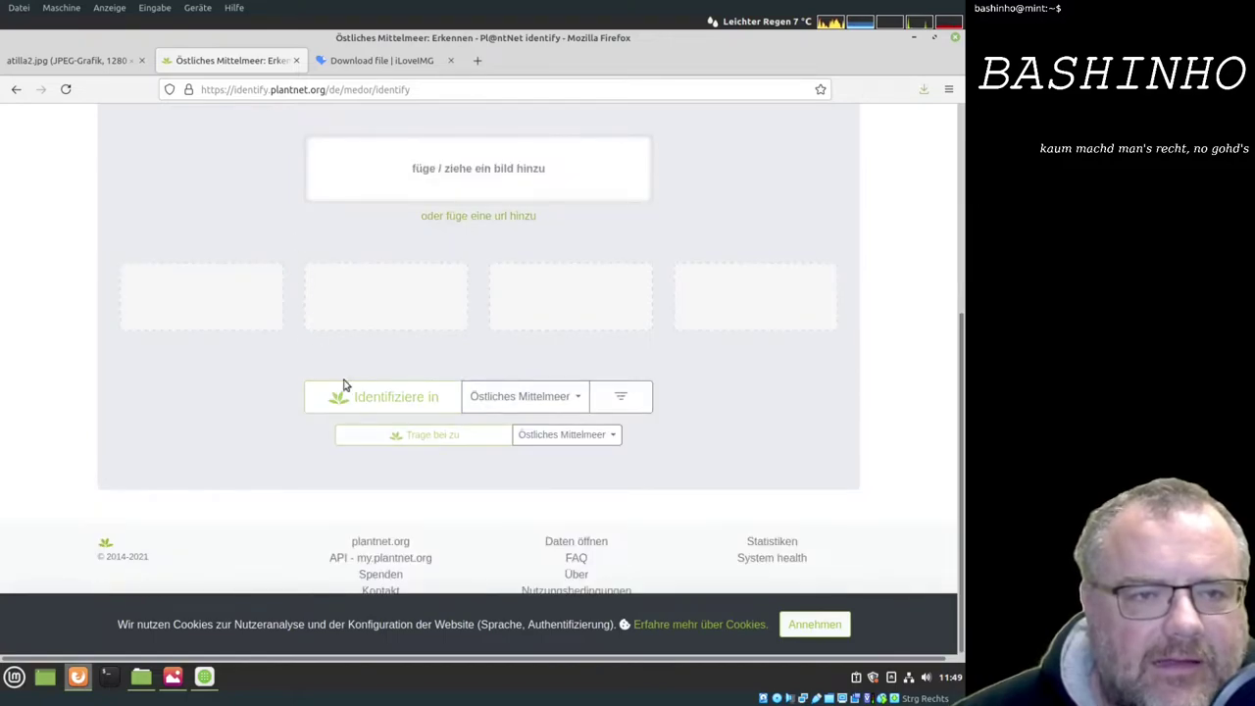
Identify faflsch2.jpg as a whole plant; Panicum coloratum tops at 3.43%
{"action": "left_click", "coordinate": [137, 681]}
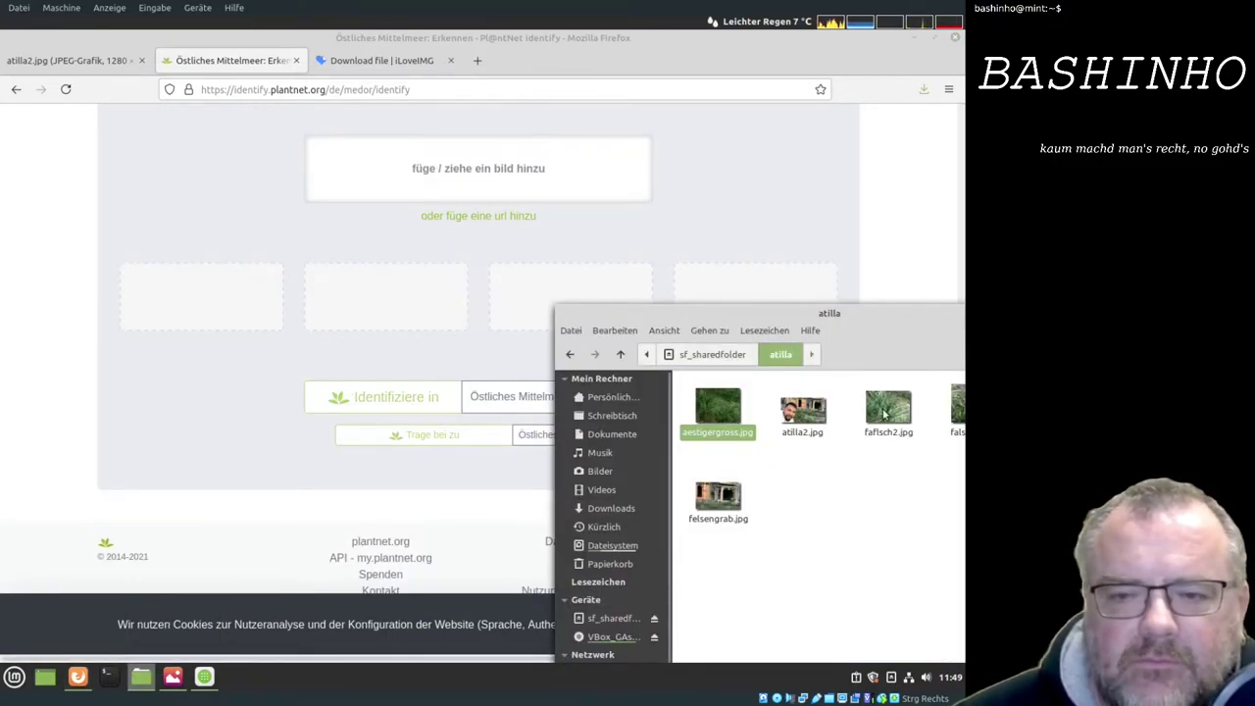
{"action": "left_click_drag", "start_coordinate": [884, 413], "coordinate": [424, 166]}
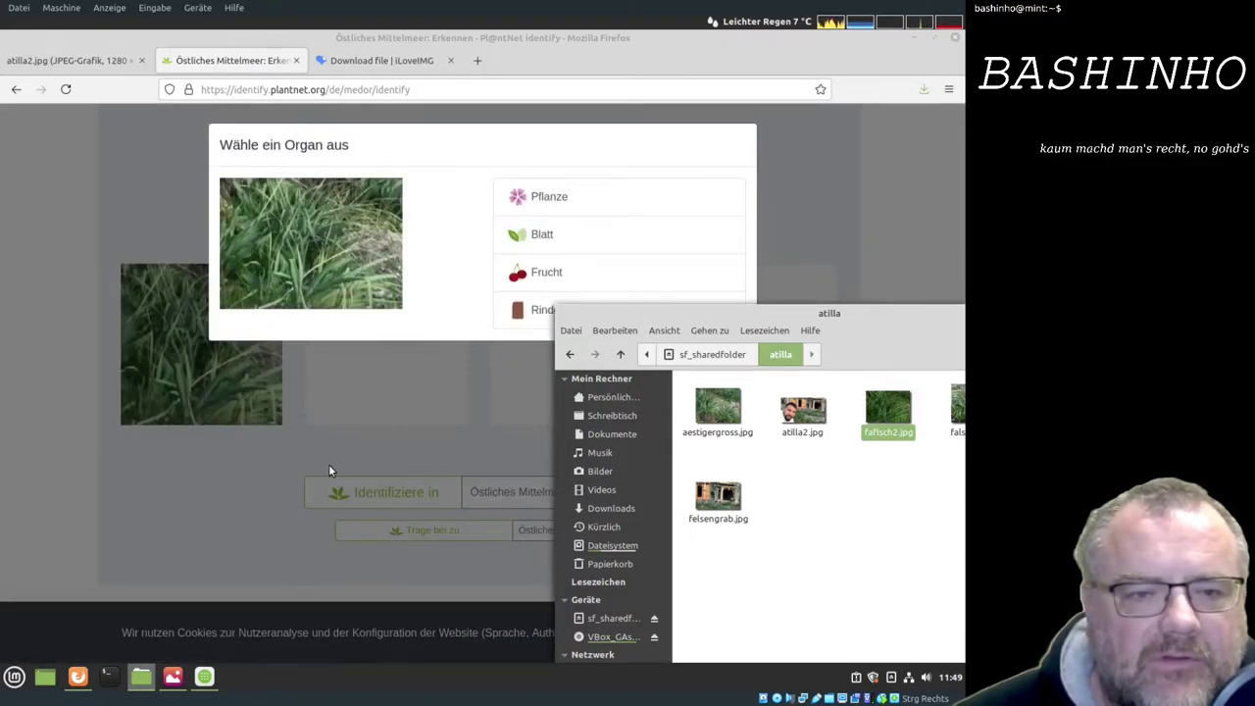
{"action": "left_click", "coordinate": [329, 467]}
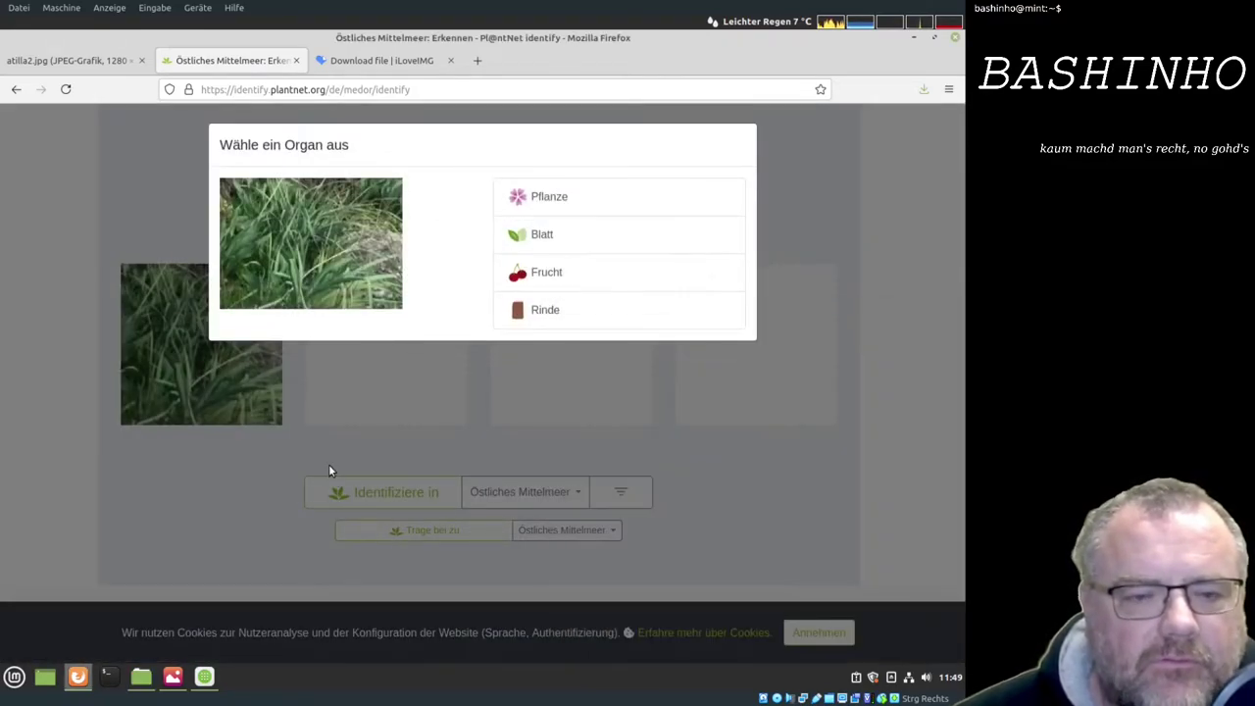
{"action": "left_click", "coordinate": [538, 198]}
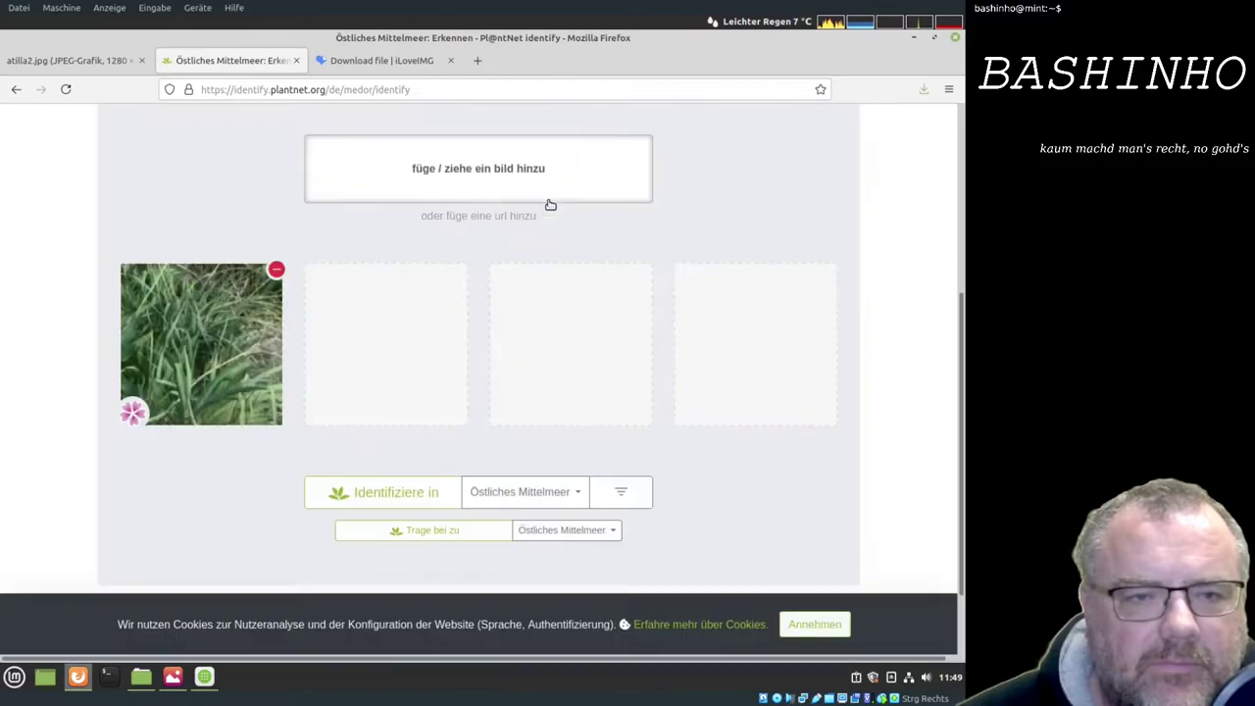
{"action": "left_click", "coordinate": [430, 488]}
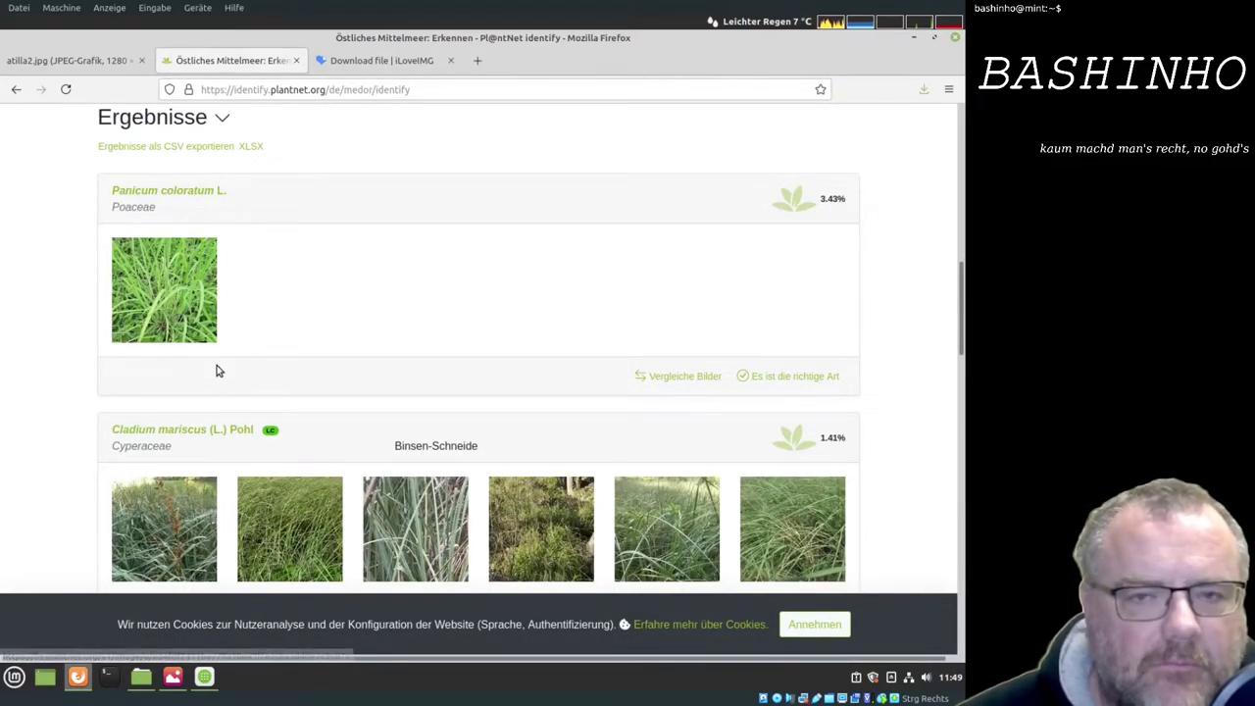
{"action": "scroll", "coordinate": [227, 364], "scroll_direction": "up", "scroll_amount": 3}
{"action": "scroll", "coordinate": [255, 354], "scroll_direction": "up", "scroll_amount": 2}
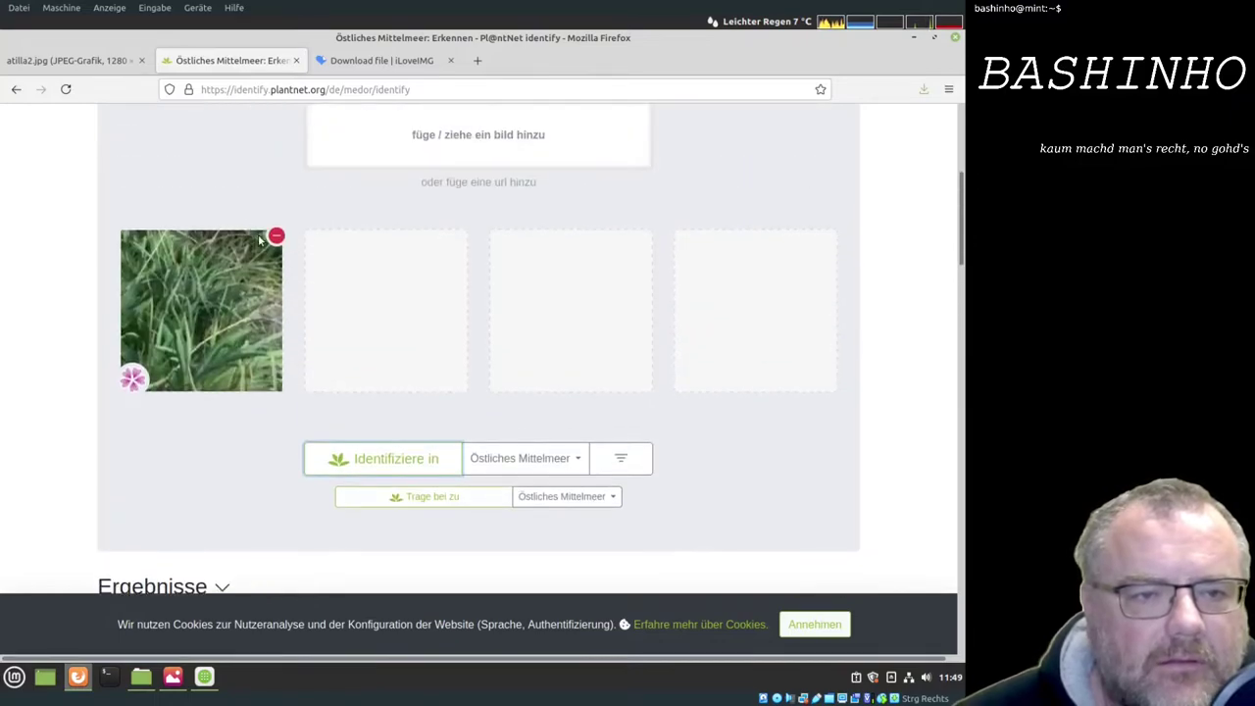
Replace the photo with falsch3.jpg as whole plant; no match, Alopecurus alpinus suggested
{"action": "left_click", "coordinate": [277, 236]}
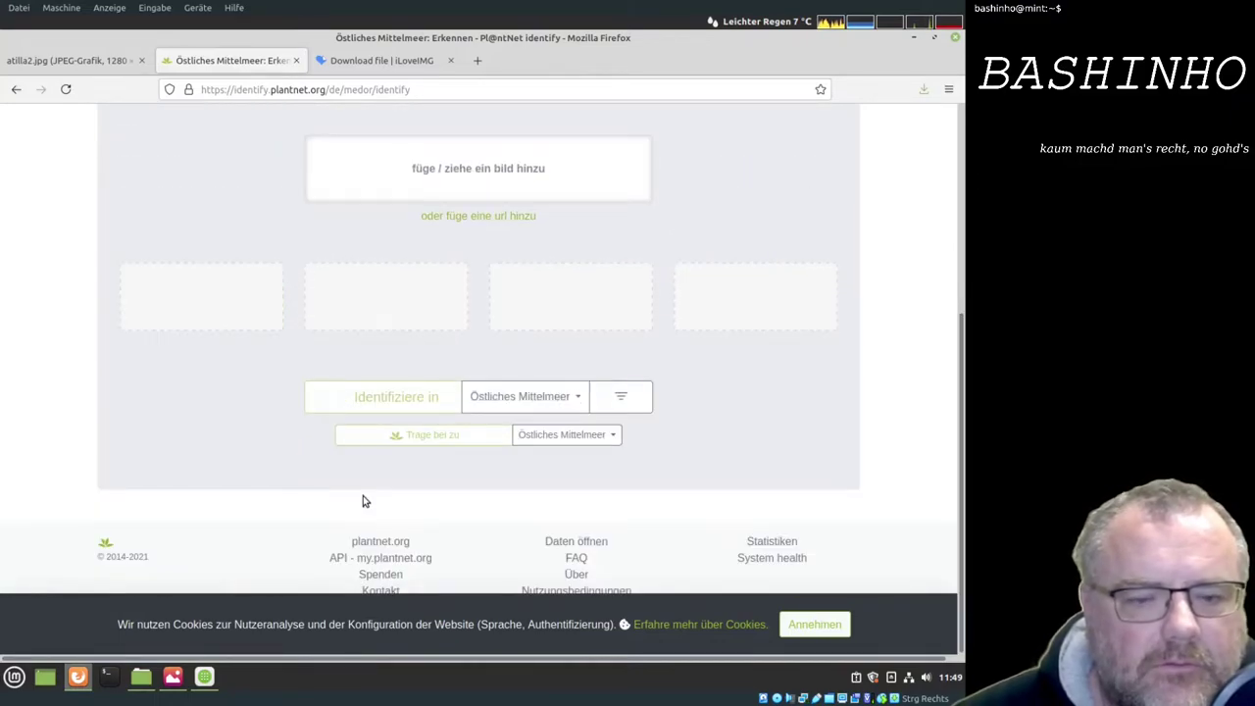
{"action": "left_click", "coordinate": [141, 676]}
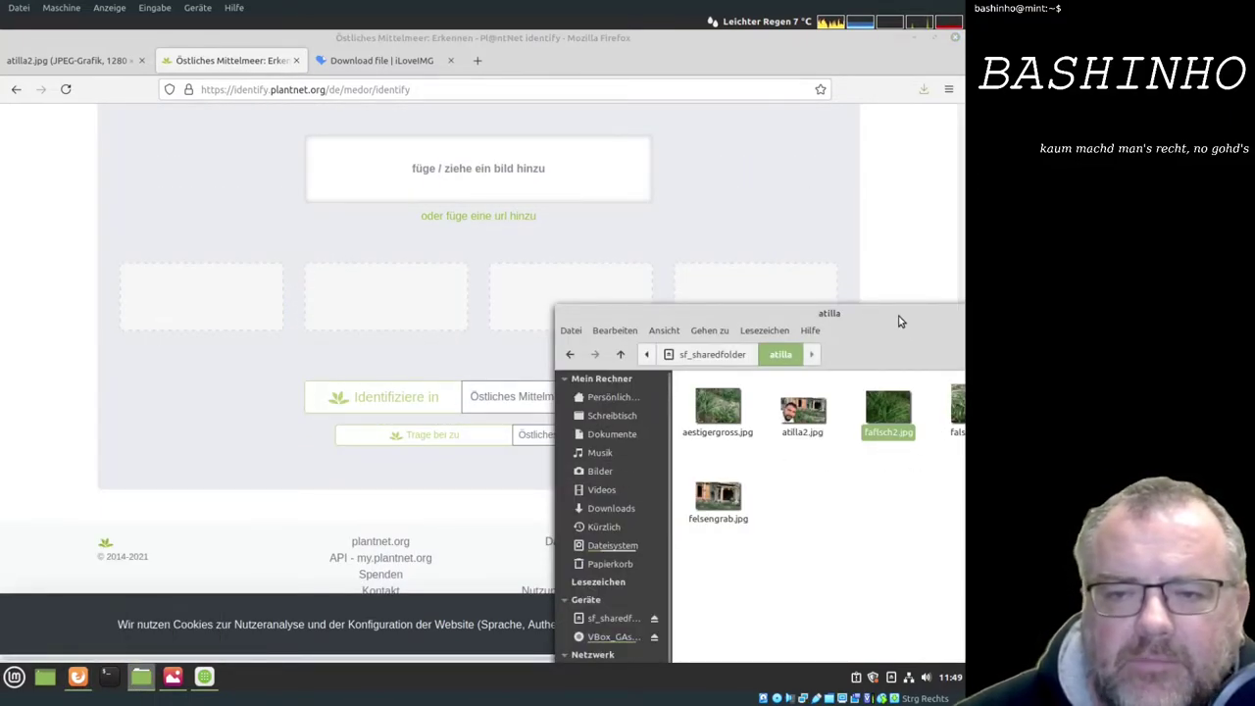
{"action": "left_click_drag", "start_coordinate": [887, 313], "coordinate": [608, 327]}
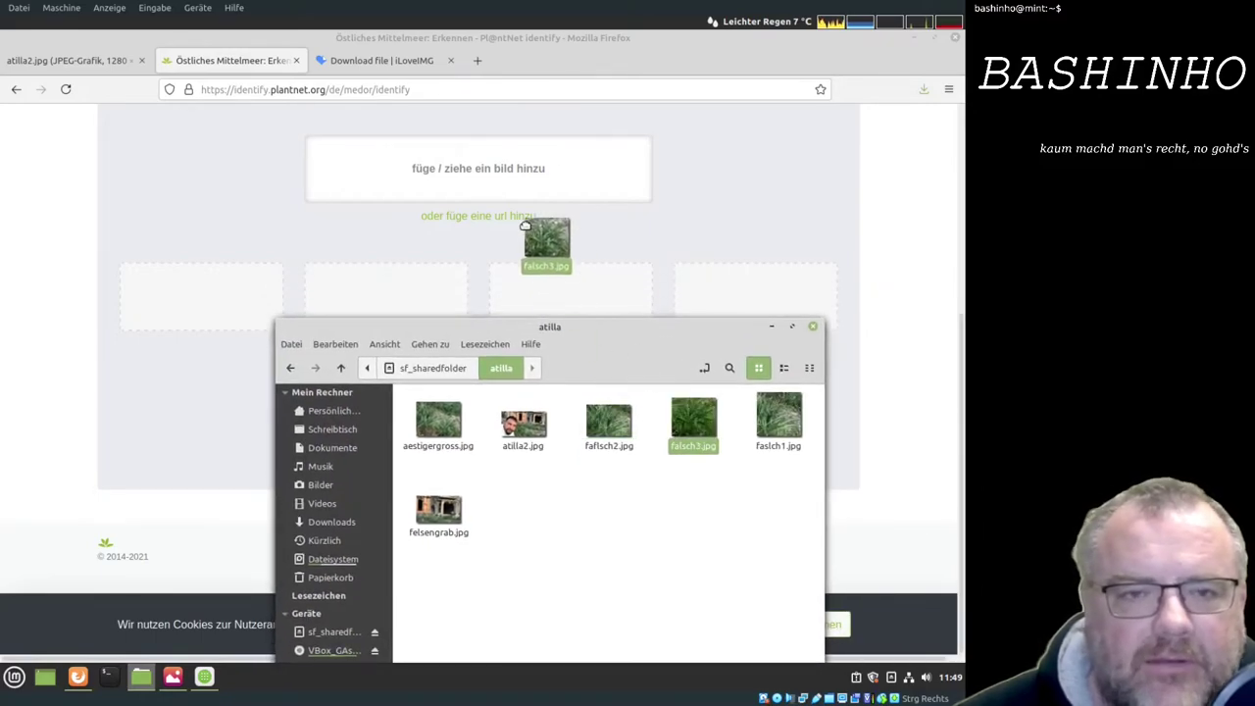
{"action": "left_click_drag", "start_coordinate": [686, 419], "coordinate": [470, 182]}
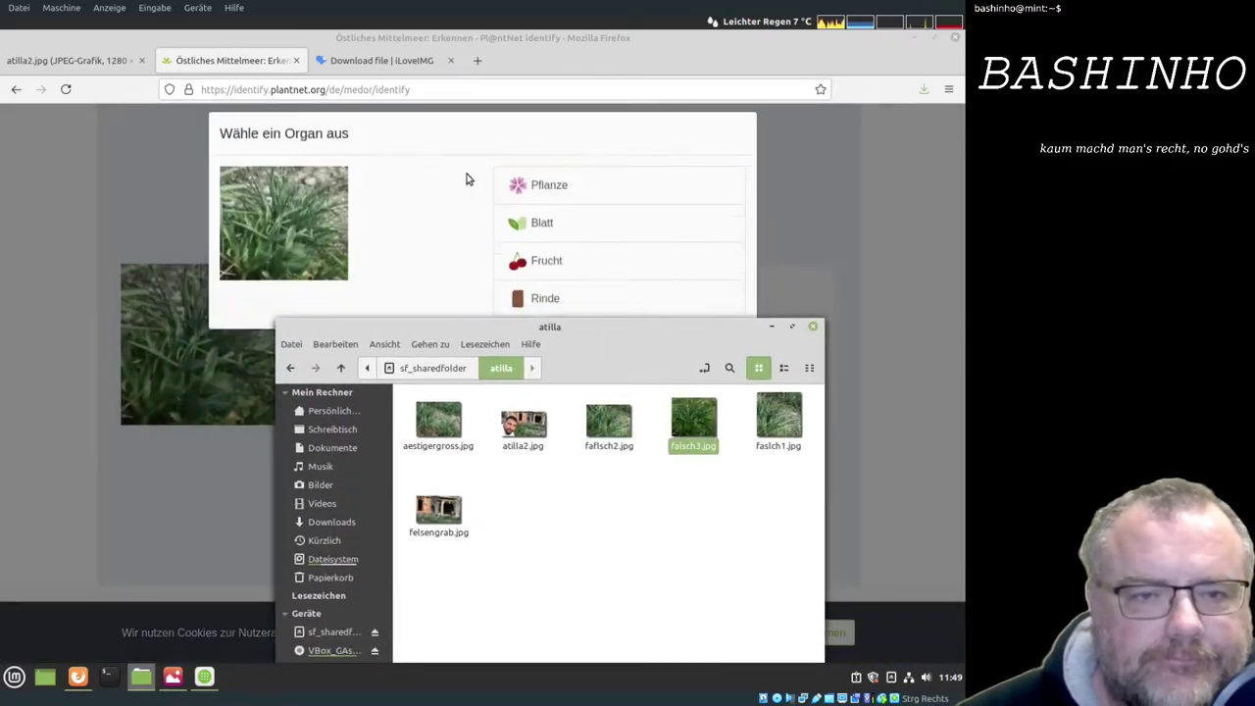
{"action": "left_click", "coordinate": [545, 194]}
{"action": "left_click", "coordinate": [378, 491]}
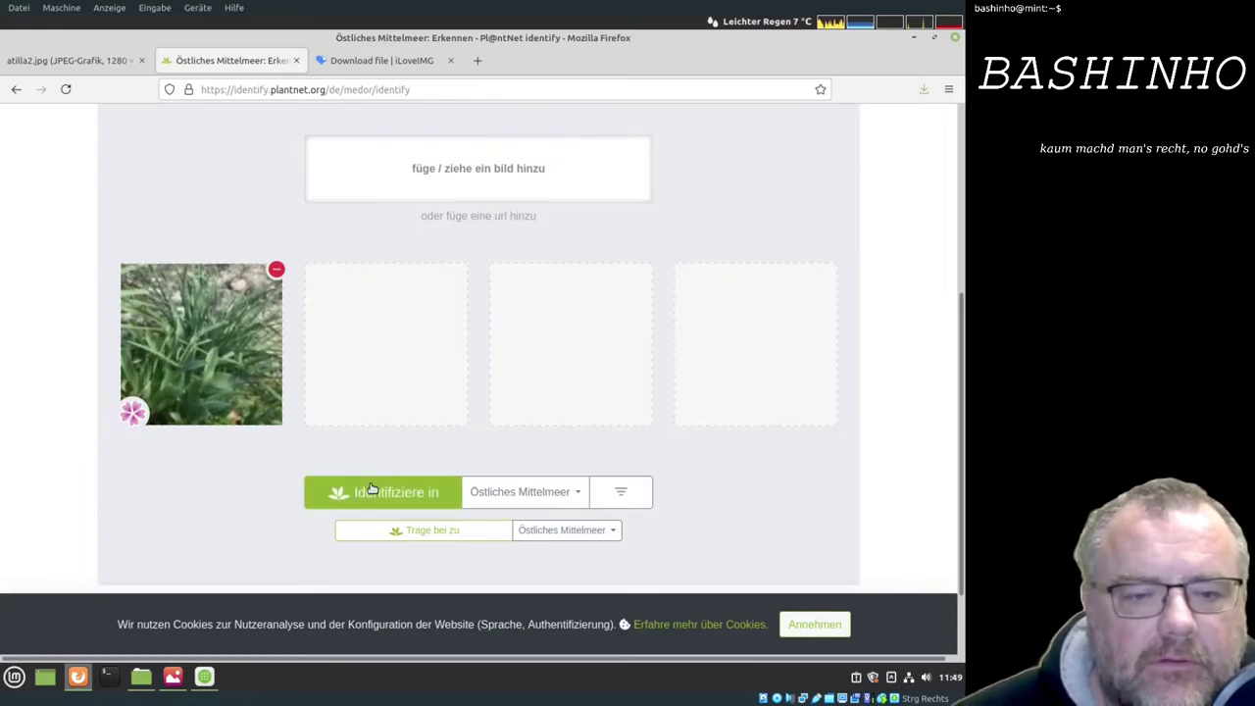
{"action": "scroll", "coordinate": [473, 348], "scroll_direction": "down", "scroll_amount": 1}
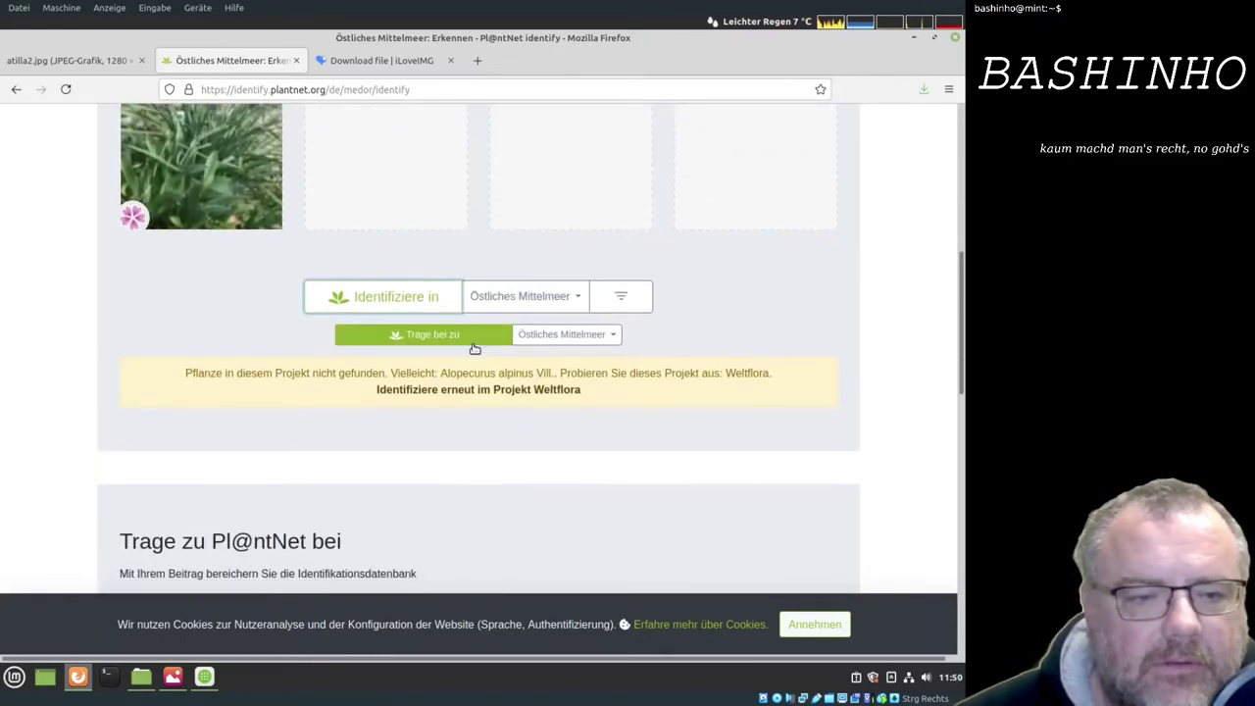
{"action": "scroll", "coordinate": [476, 344], "scroll_direction": "down", "scroll_amount": 2}
{"action": "scroll", "coordinate": [473, 348], "scroll_direction": "down", "scroll_amount": 2}
{"action": "scroll", "coordinate": [470, 355], "scroll_direction": "down", "scroll_amount": 2}
{"action": "scroll", "coordinate": [467, 352], "scroll_direction": "up", "scroll_amount": 4}
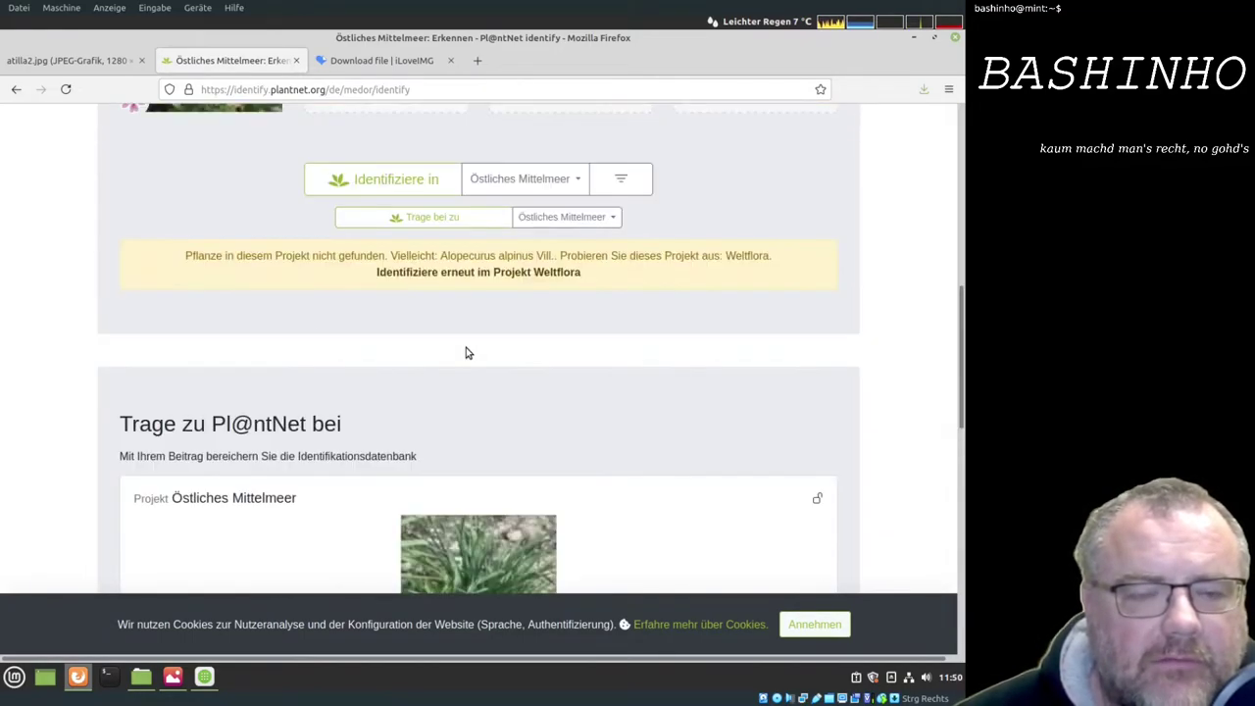
{"action": "scroll", "coordinate": [389, 249], "scroll_direction": "up", "scroll_amount": 3}
Identify faslch1.jpg as whole plant: Panicum coloratum 2.67%, Panicum maximum 2.48%
{"action": "left_click", "coordinate": [277, 114]}
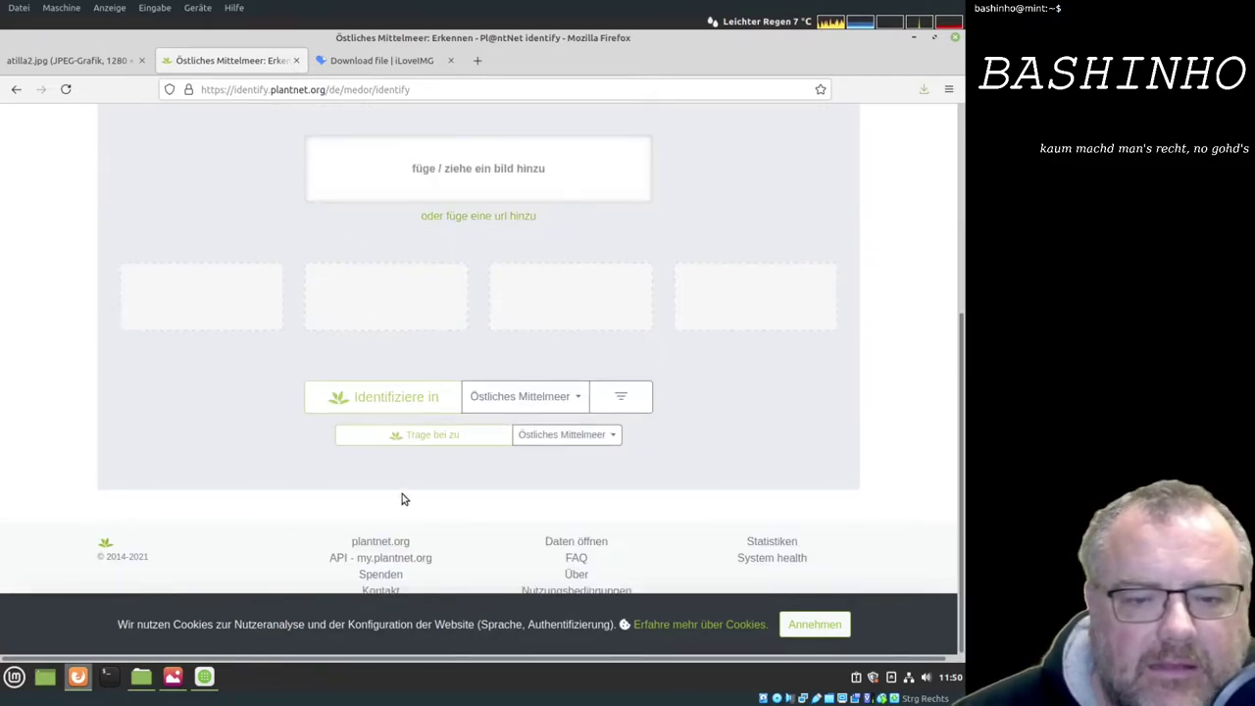
{"action": "left_click", "coordinate": [144, 682]}
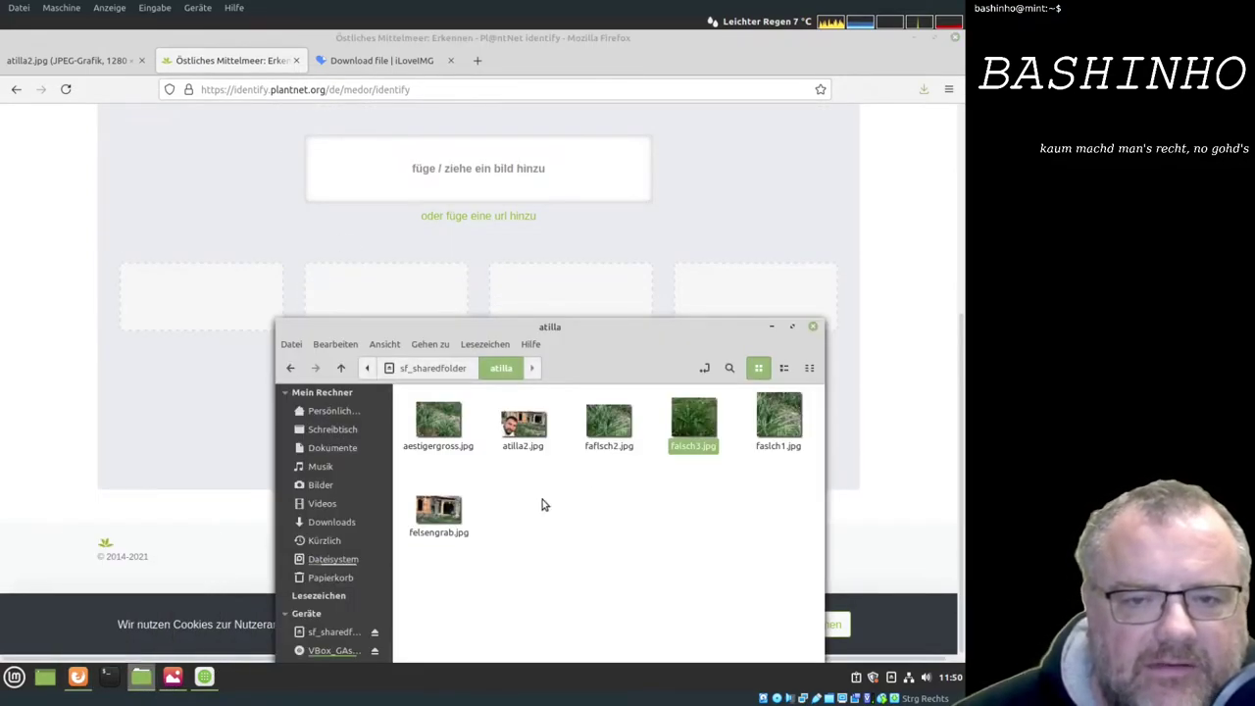
{"action": "left_click_drag", "start_coordinate": [779, 419], "coordinate": [471, 162]}
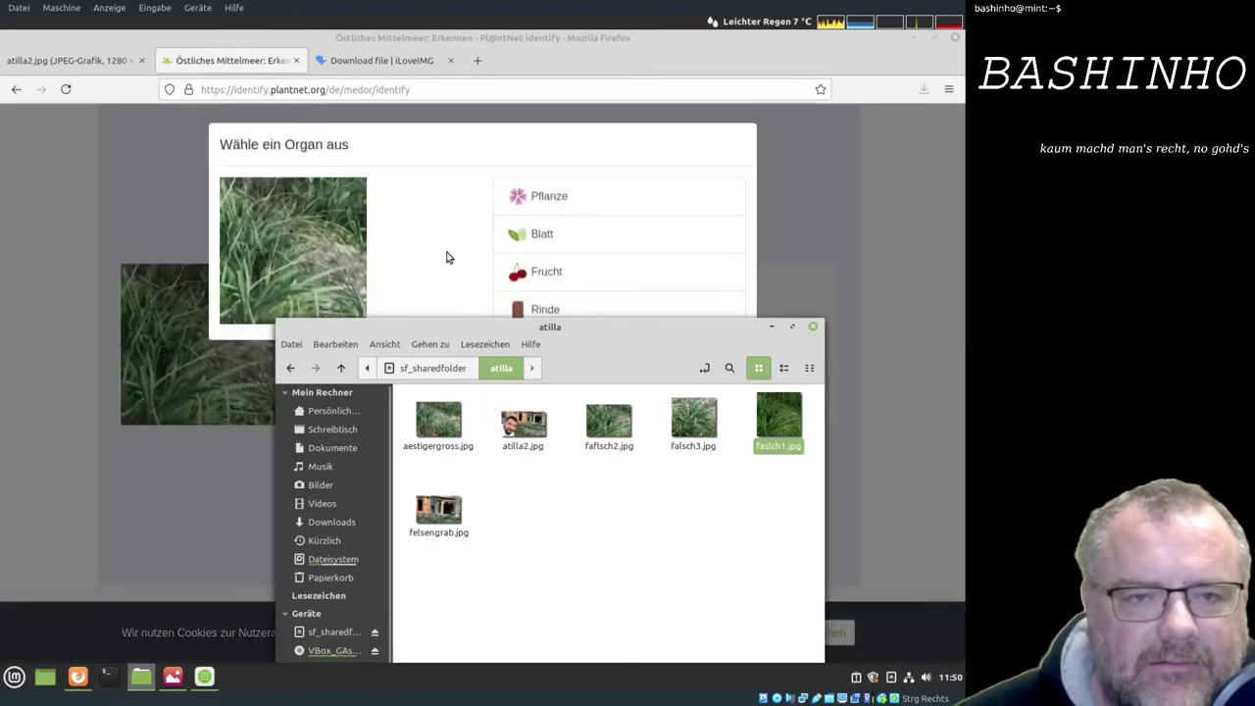
{"action": "left_click", "coordinate": [526, 193]}
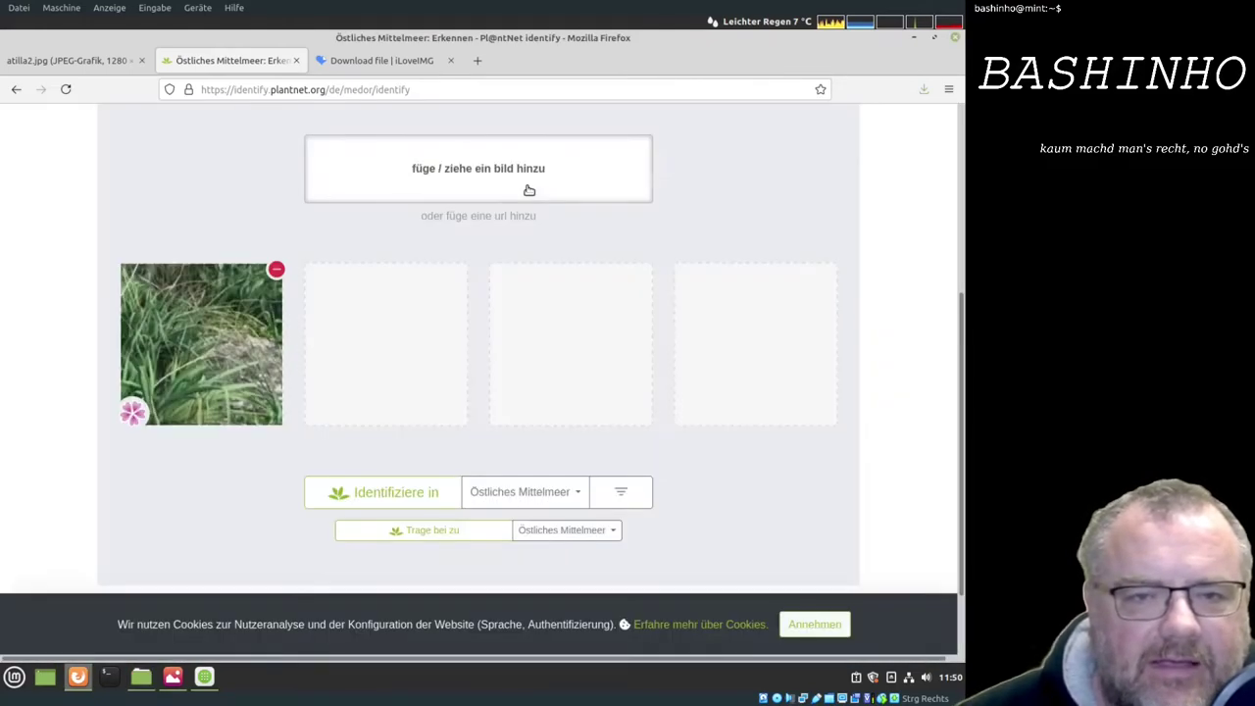
{"action": "scroll", "coordinate": [426, 312], "scroll_direction": "down", "scroll_amount": 2}
{"action": "left_click", "coordinate": [378, 387]}
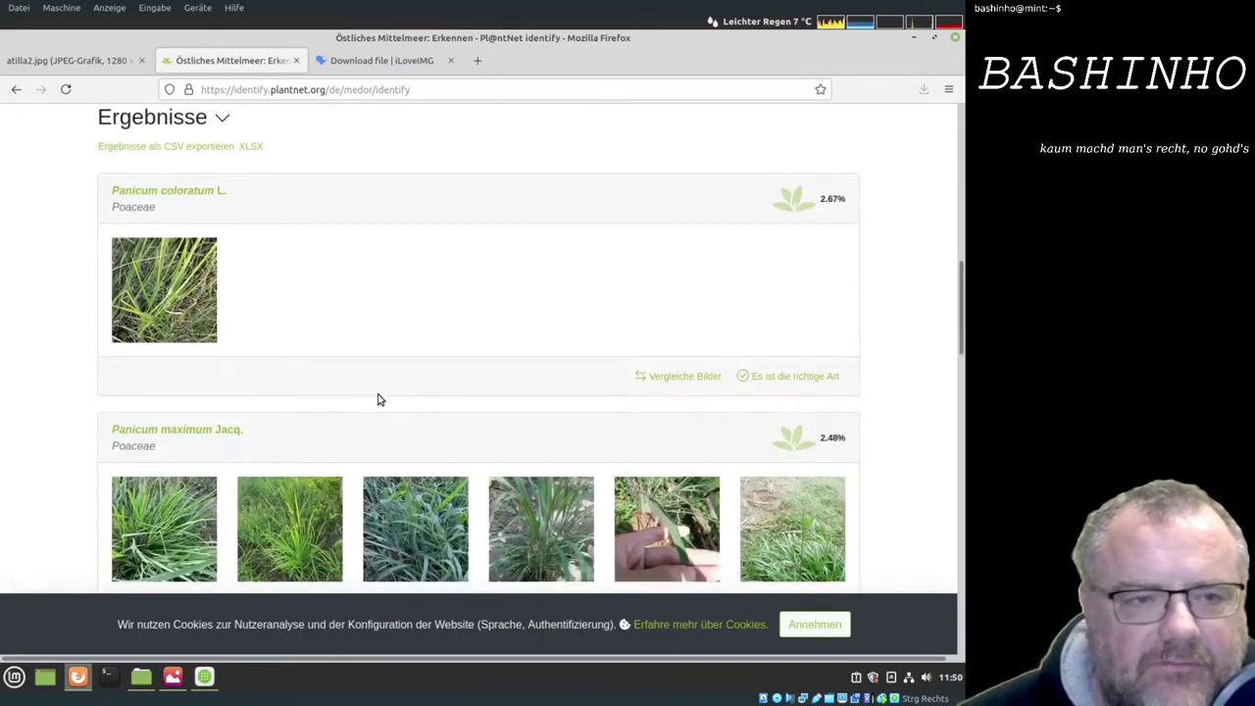
{"action": "scroll", "coordinate": [380, 399], "scroll_direction": "up", "scroll_amount": 5}
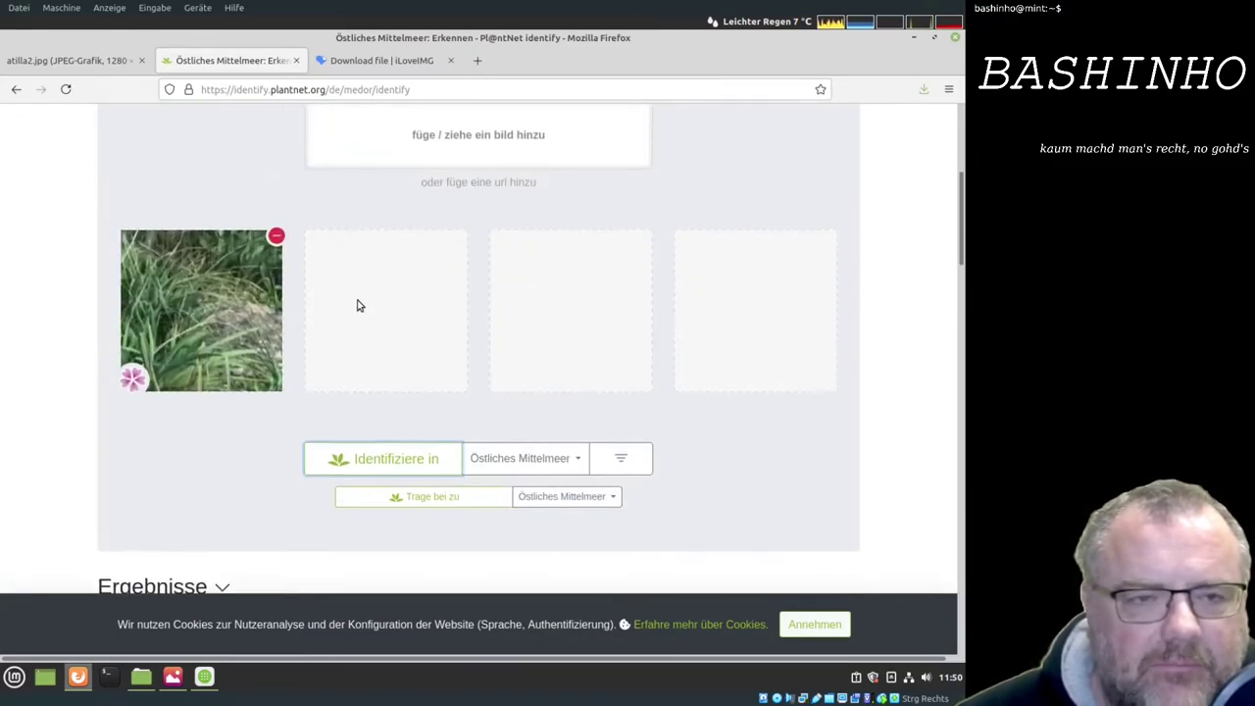
Swap in aestigergross.jpg tagged as whole plant, then view the original photo
{"action": "left_click", "coordinate": [277, 236]}
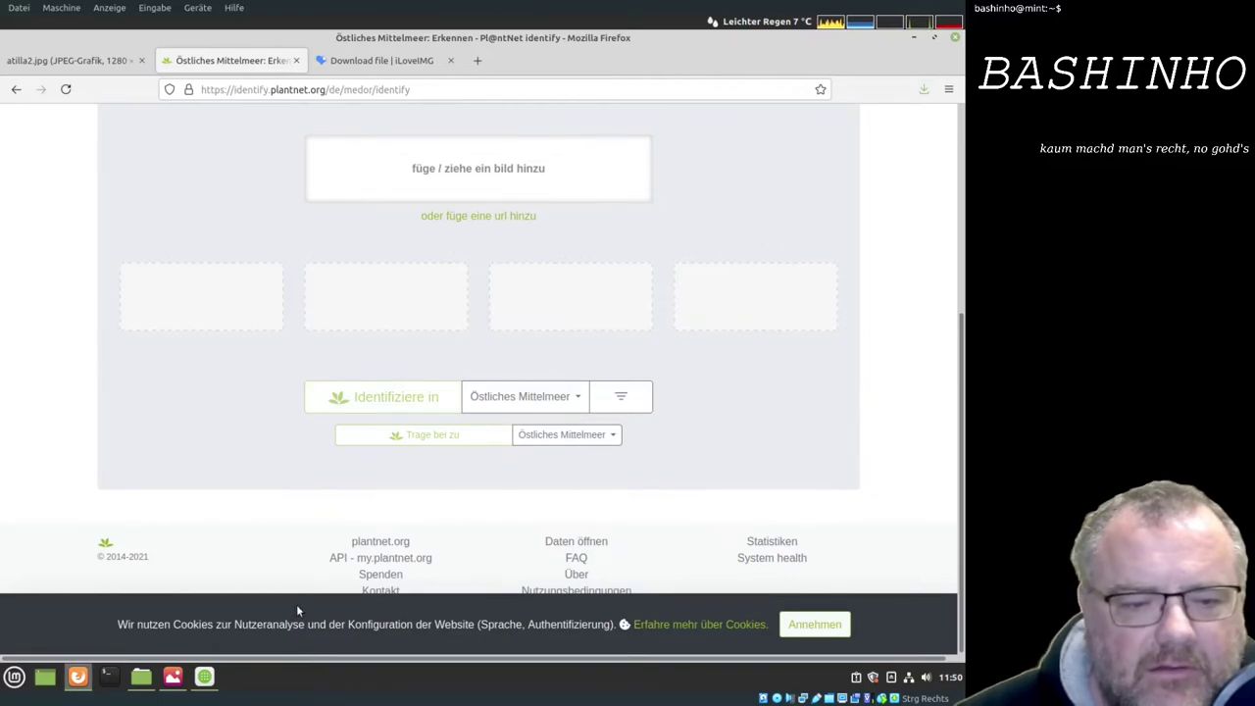
{"action": "left_click", "coordinate": [142, 676]}
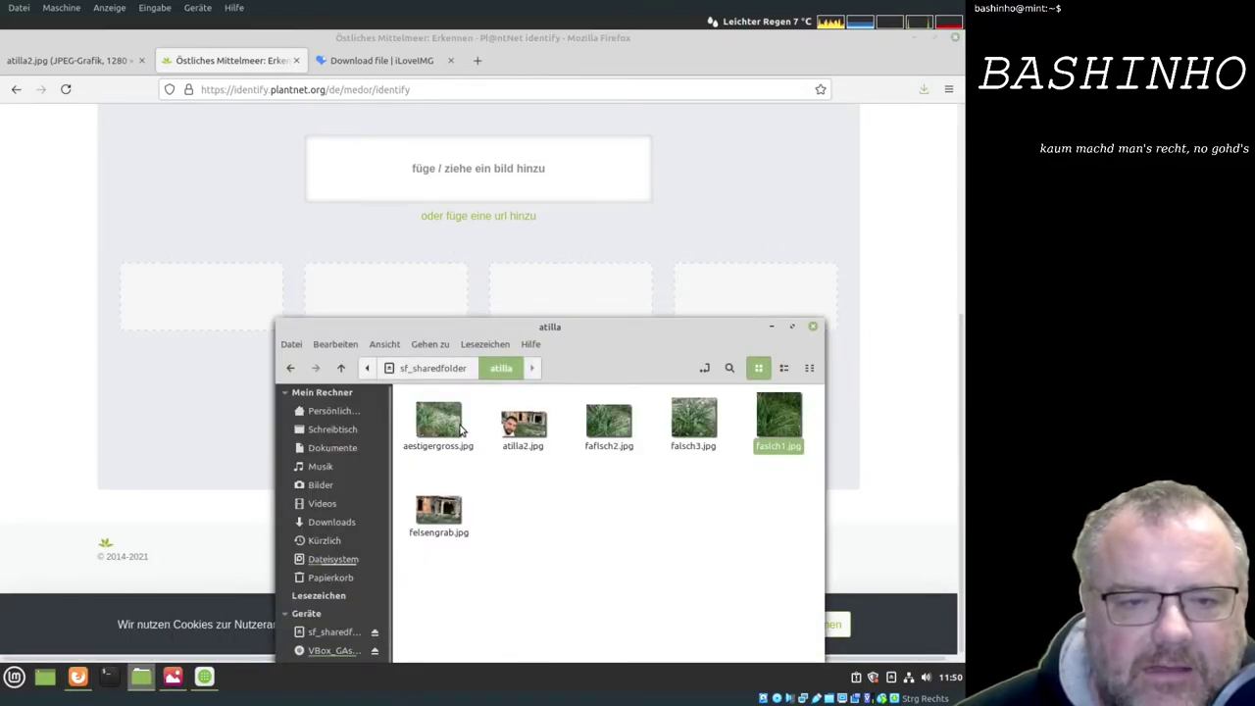
{"action": "left_click_drag", "start_coordinate": [441, 424], "coordinate": [427, 182]}
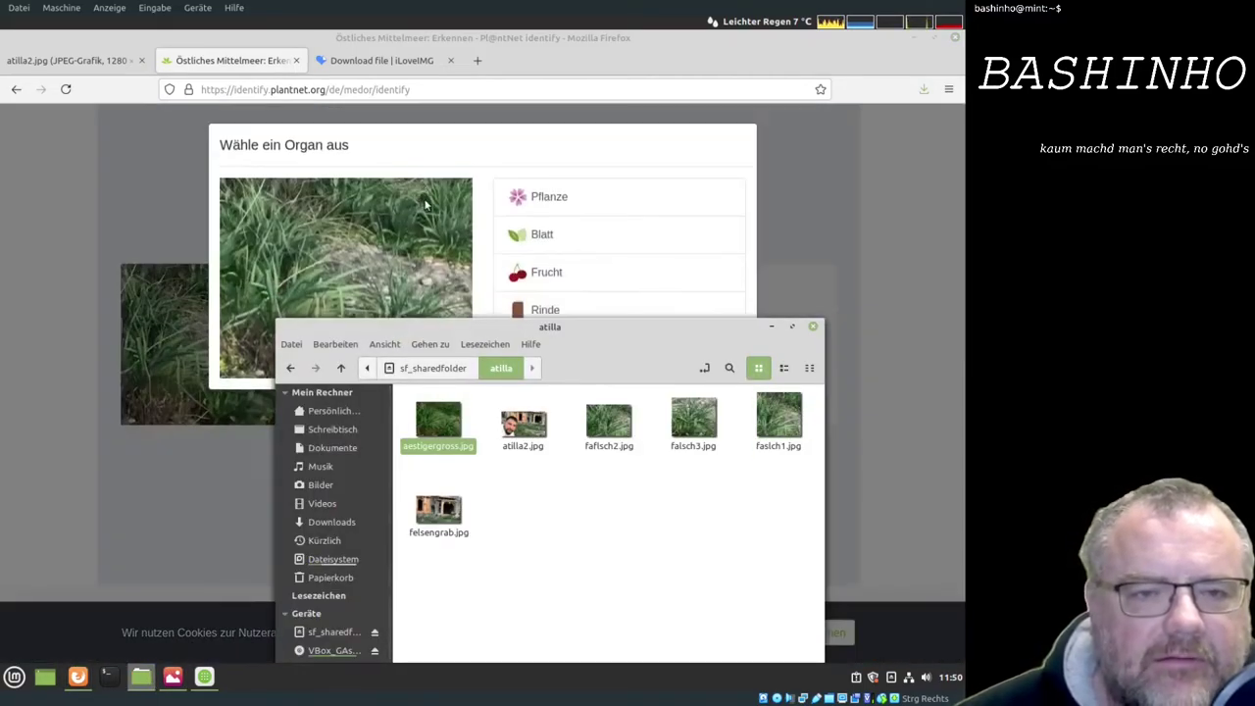
{"action": "left_click", "coordinate": [566, 188]}
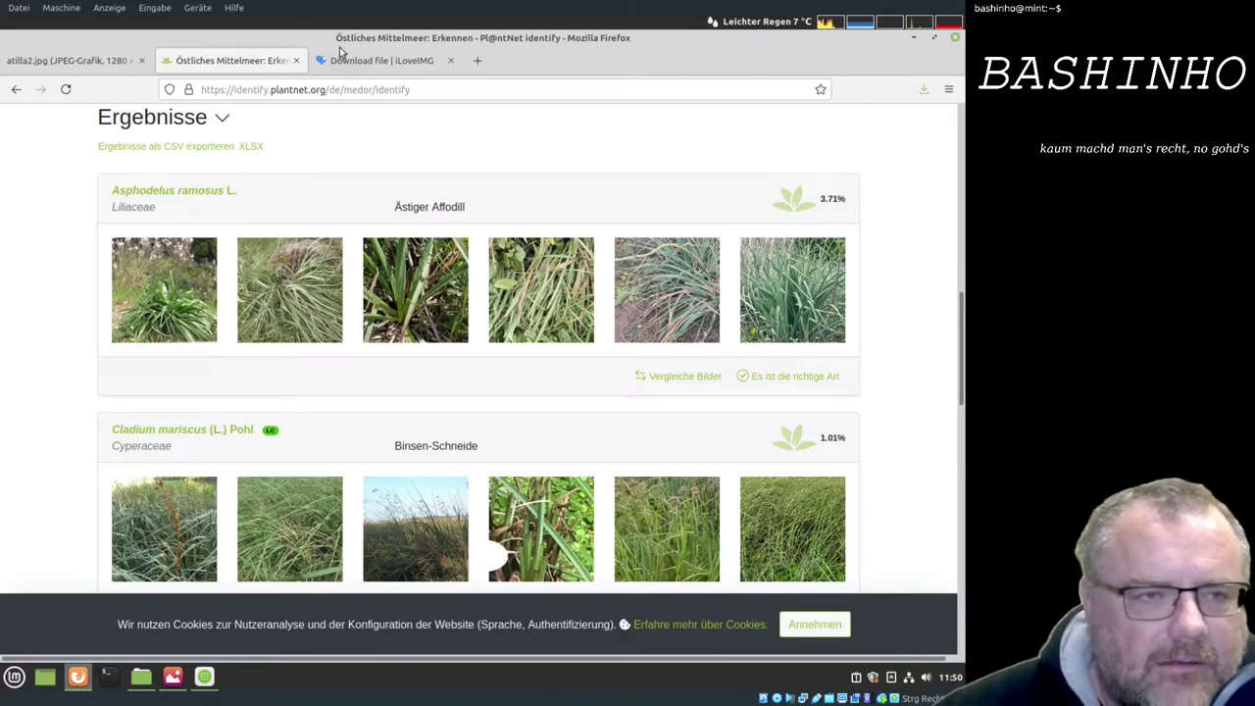
{"action": "left_click", "coordinate": [115, 59]}
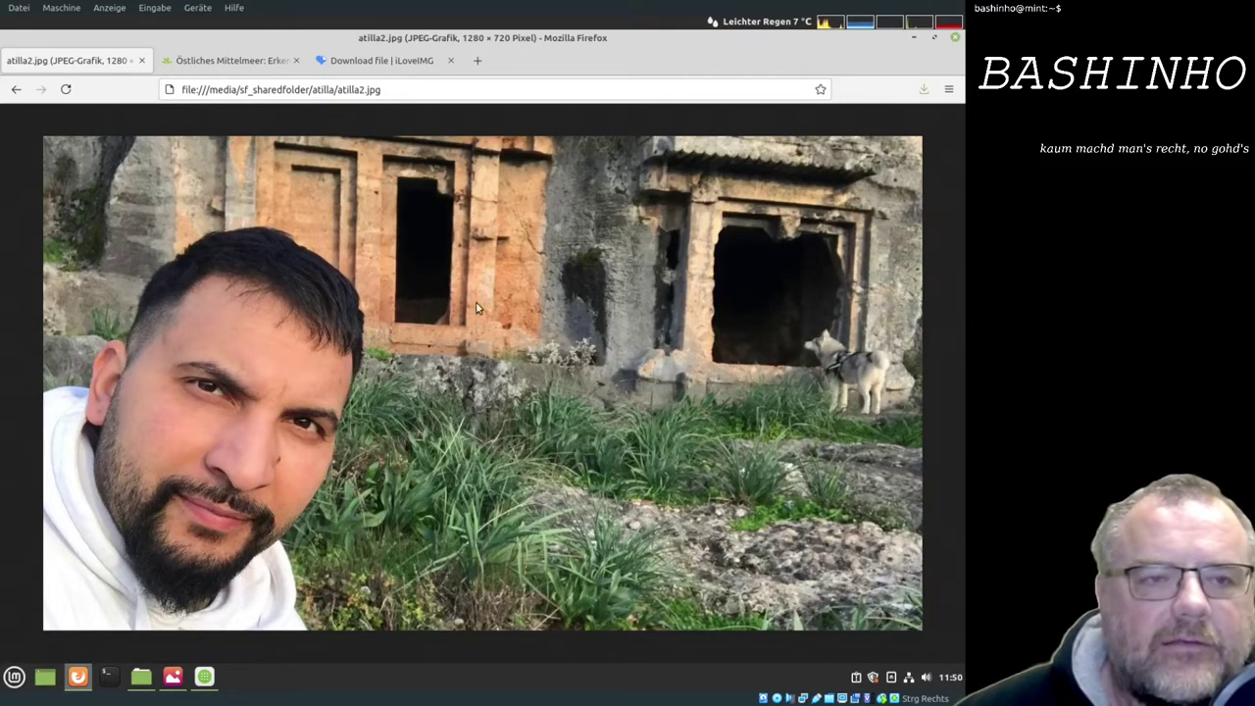
Check the Pl@ntNet results once more, then return to the original atilla2.jpg photo
{"action": "left_click", "coordinate": [260, 56]}
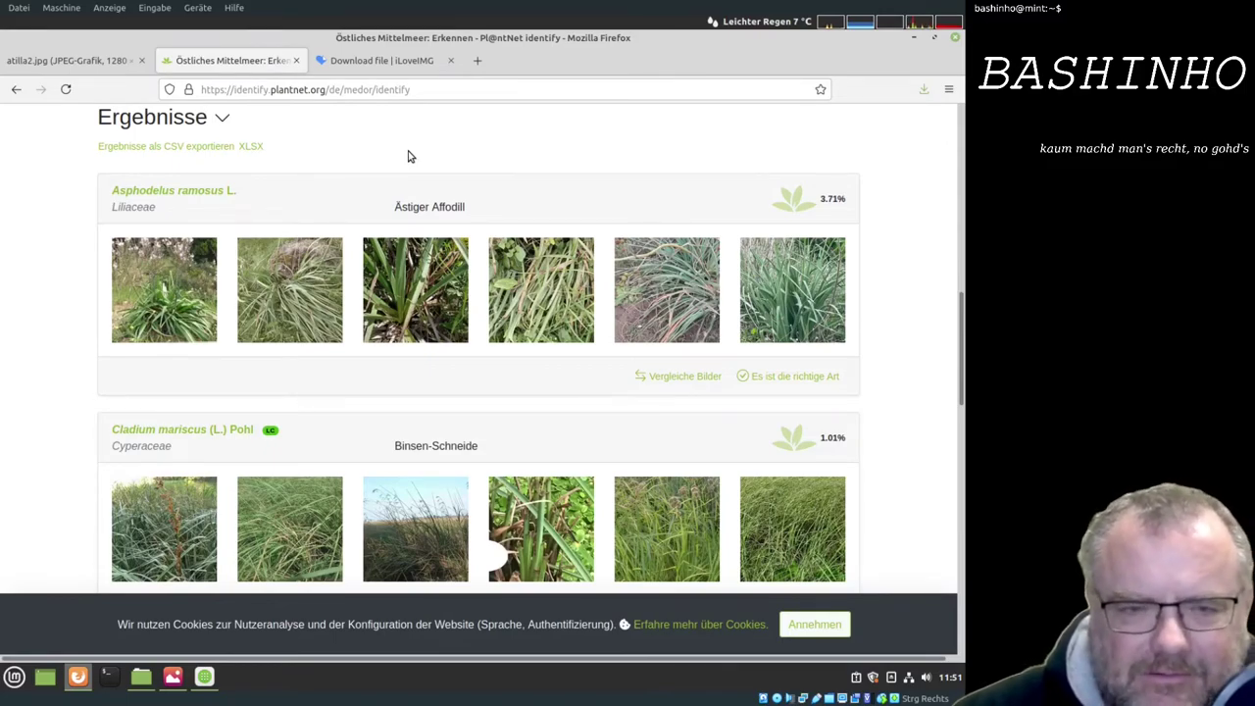
{"action": "left_click", "coordinate": [49, 62]}
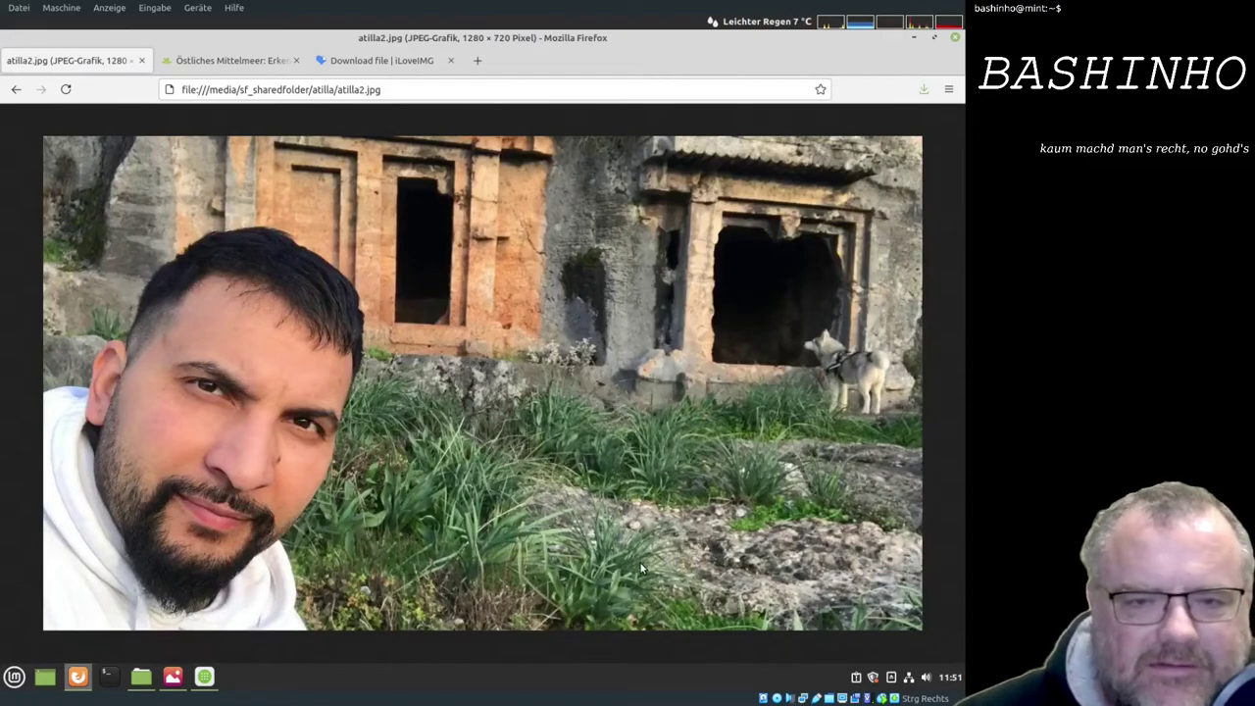